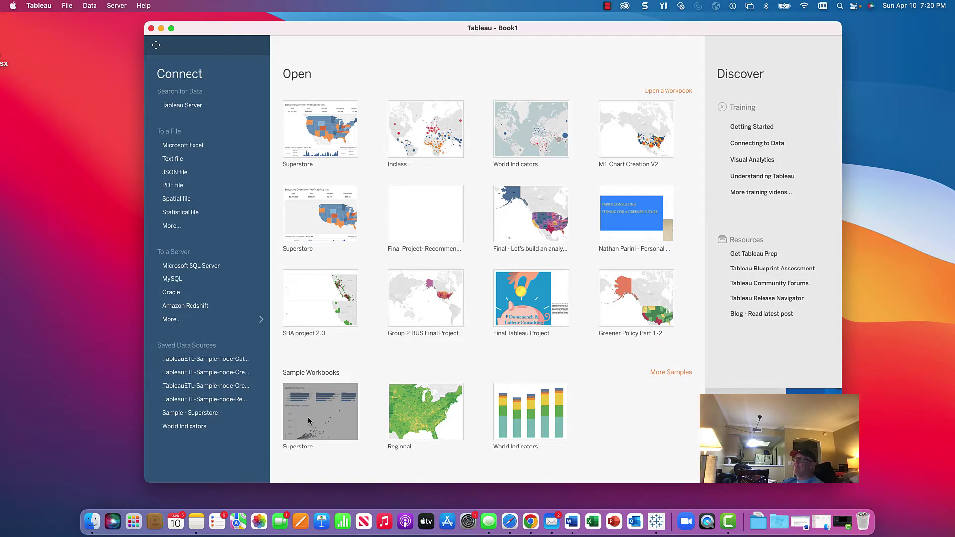
# Step: Open the Superstore sample, save Sales Target (US) via Data > Export Data to CSV, and return to the dashboards
pyautogui.click(308, 421)
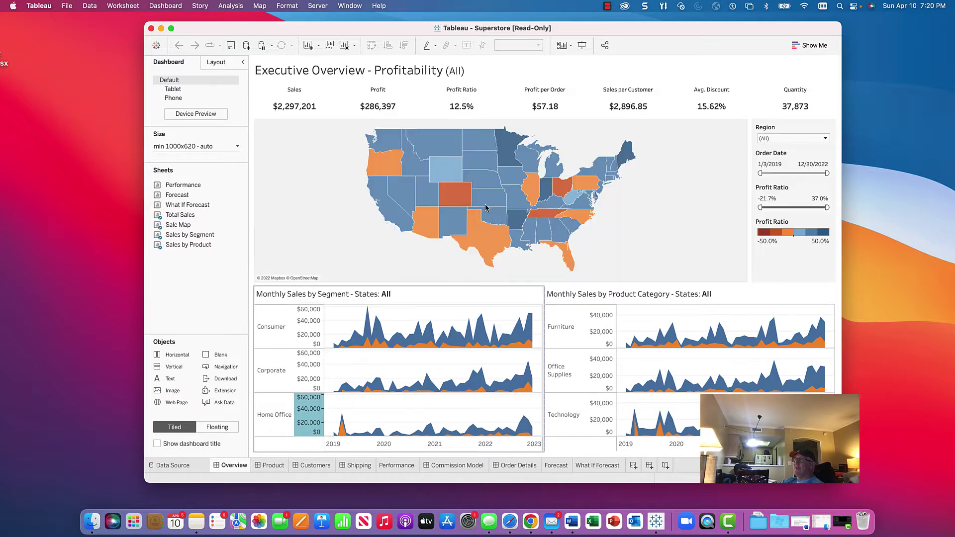
pyautogui.click(180, 468)
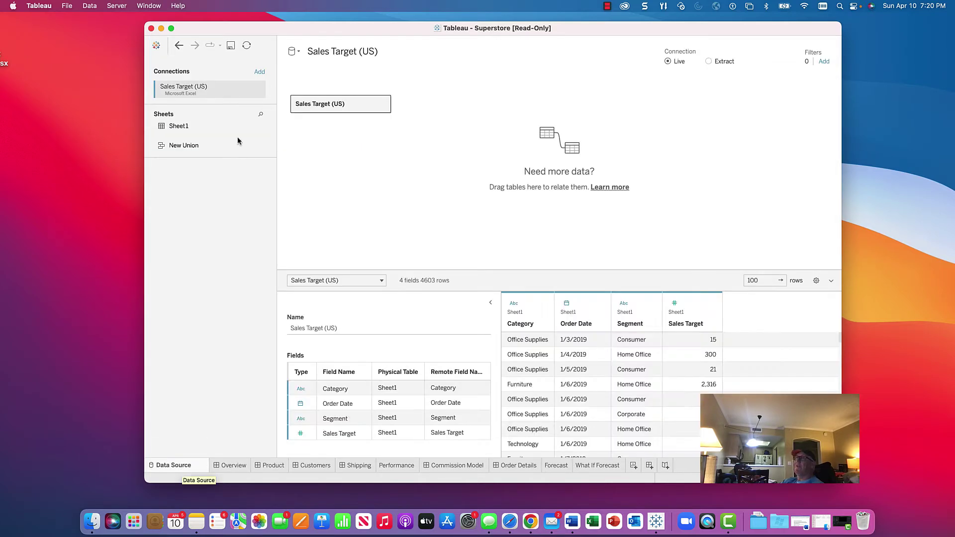
pyautogui.click(90, 6)
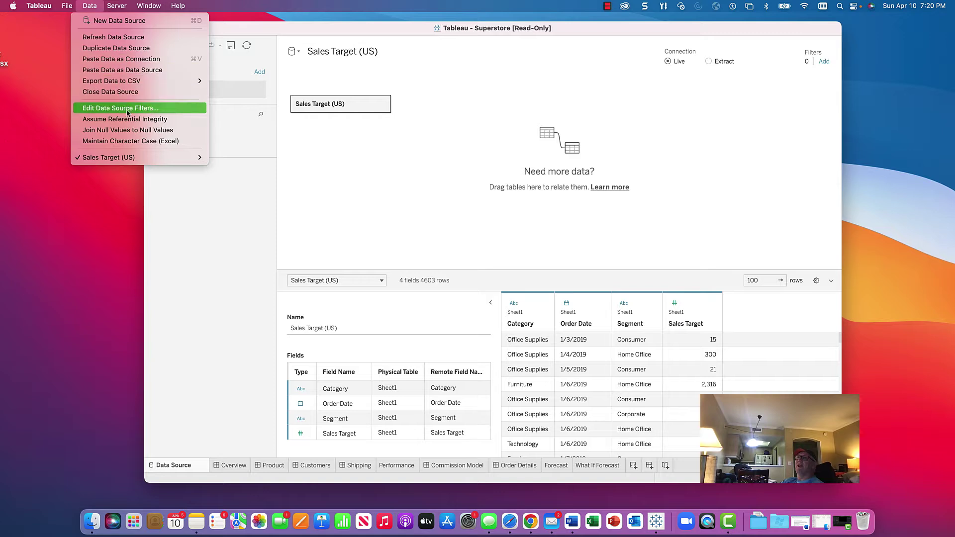
pyautogui.moveTo(138, 82)
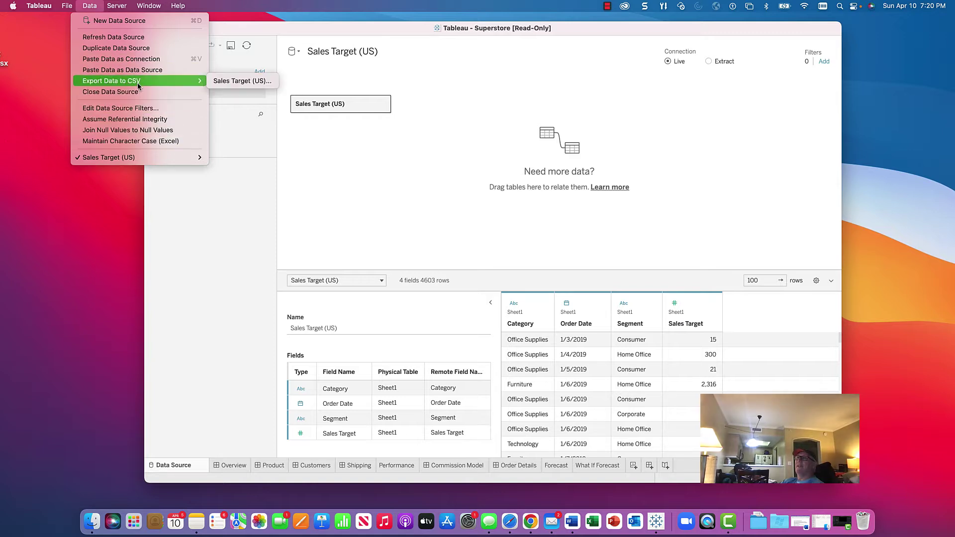
pyautogui.click(234, 80)
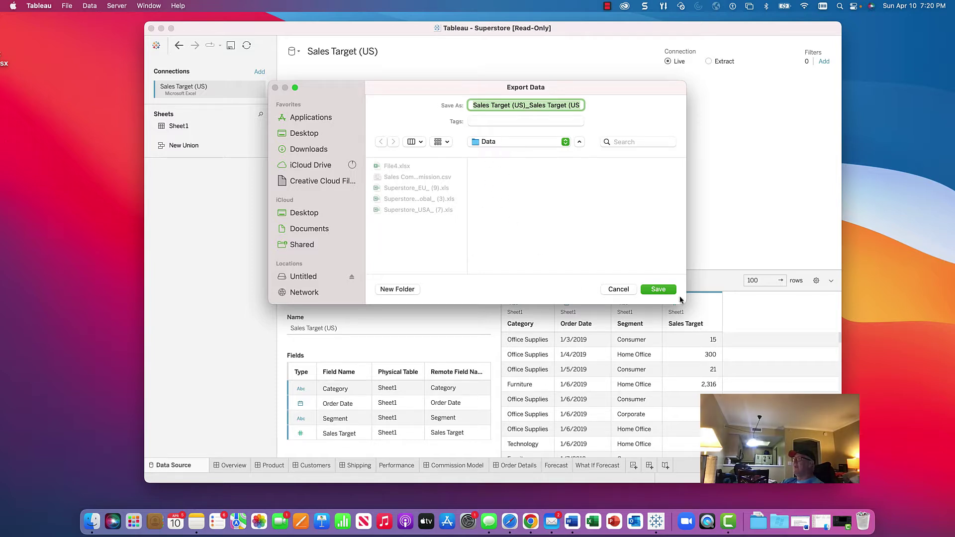
pyautogui.click(658, 289)
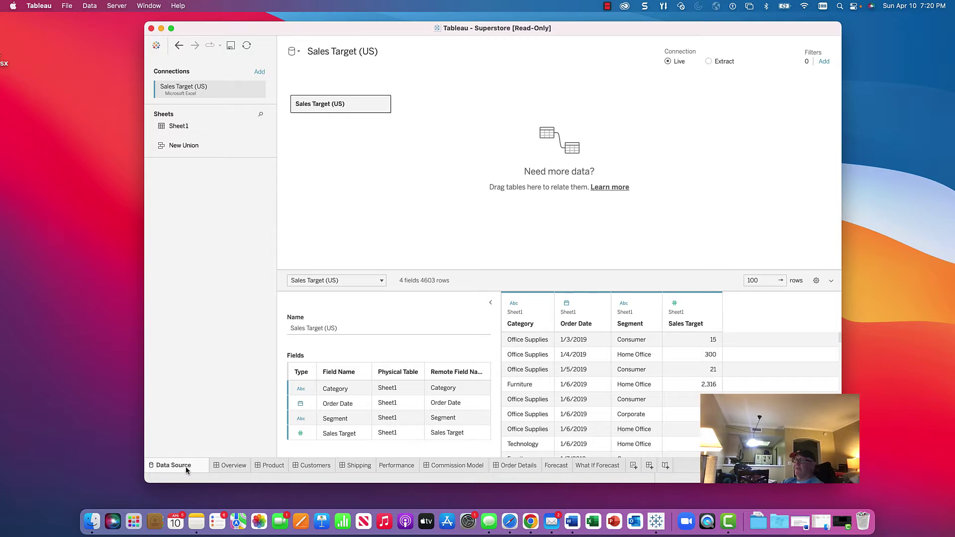
pyautogui.click(234, 466)
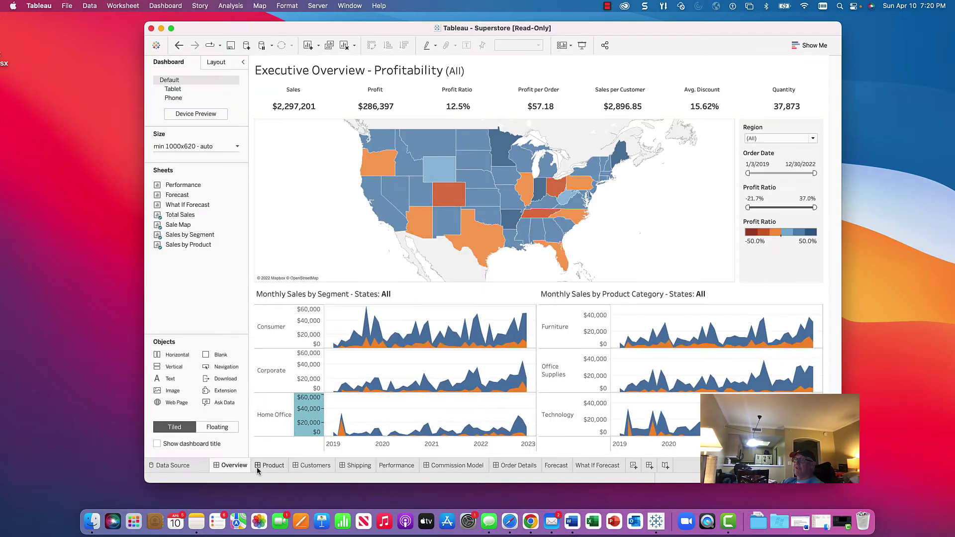
pyautogui.click(273, 466)
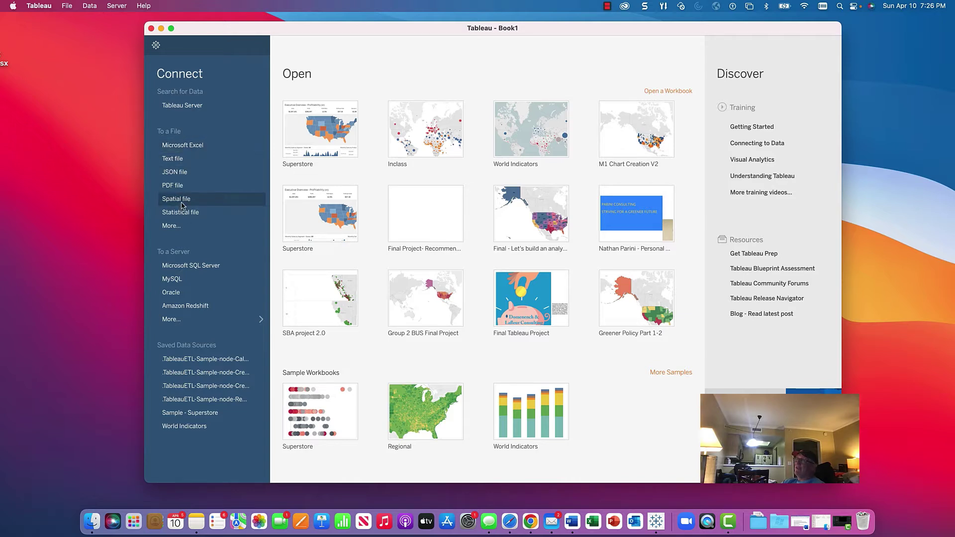
# Step: Connect to Superstore_EU_ (9).xls from the Data folder as a Microsoft Excel source
pyautogui.click(198, 146)
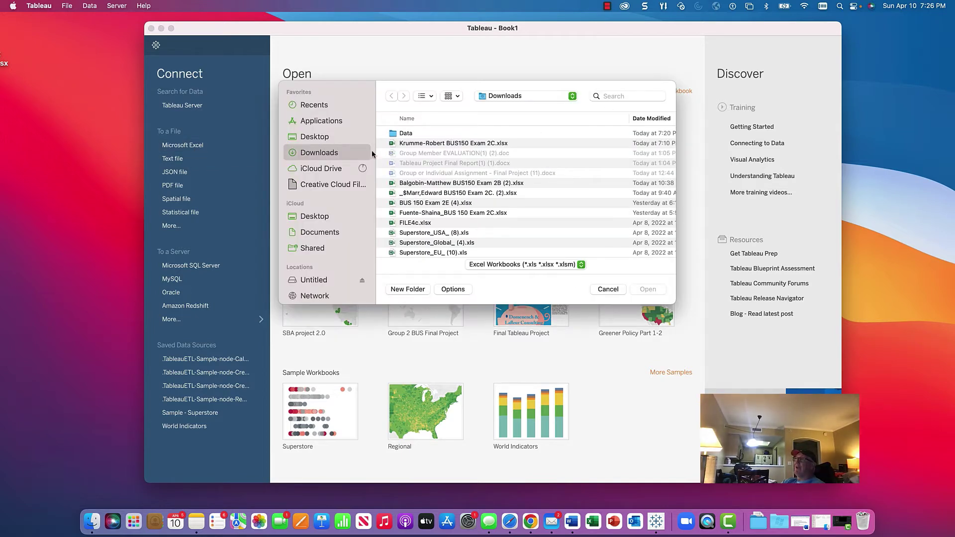
pyautogui.click(558, 97)
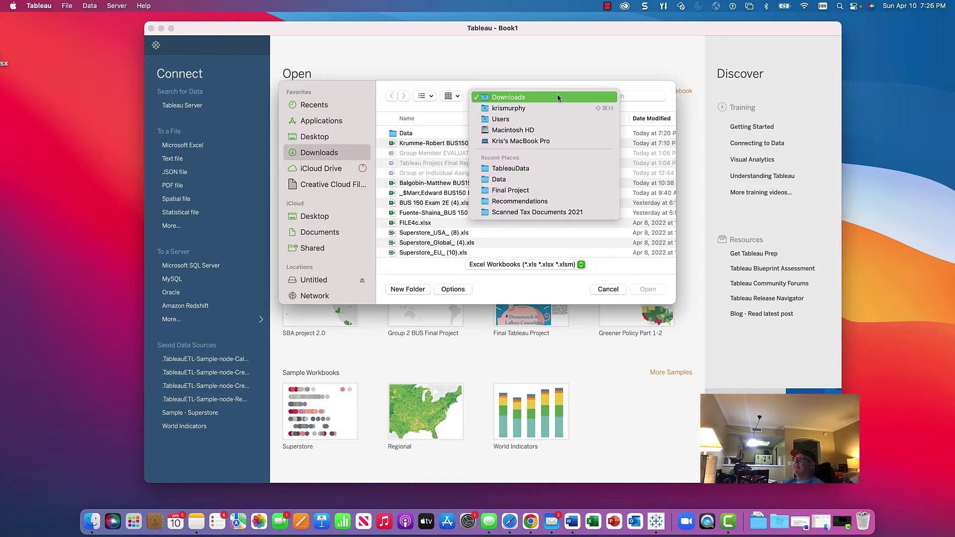
pyautogui.click(528, 179)
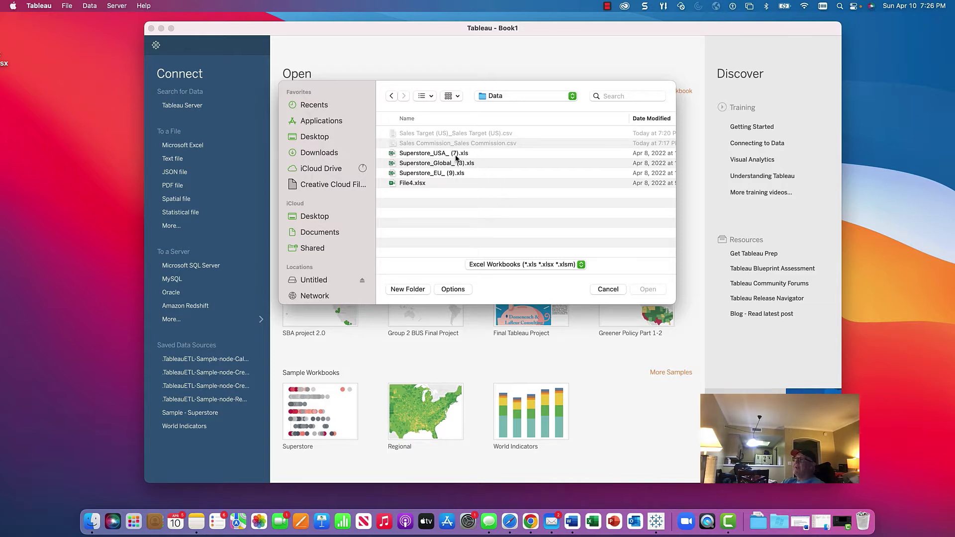
pyautogui.click(453, 175)
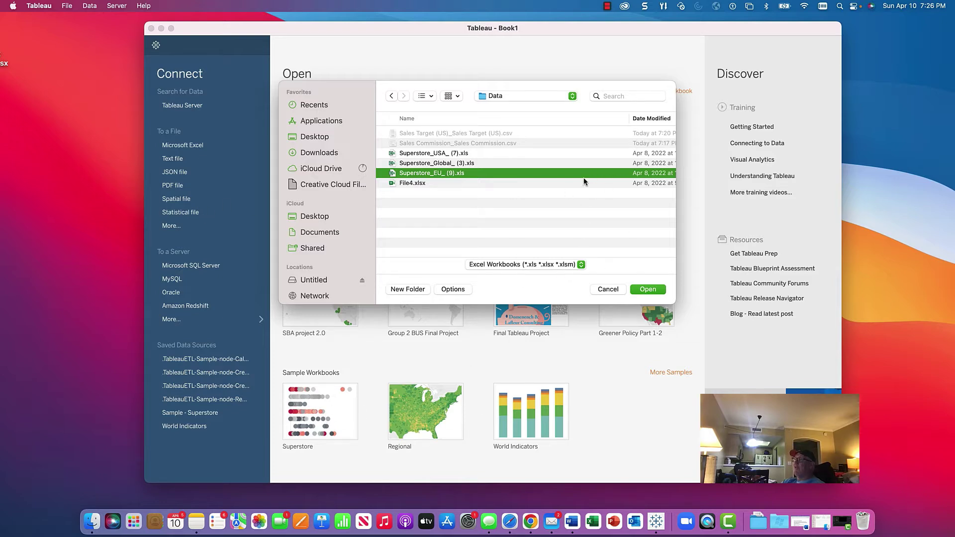
pyautogui.click(648, 290)
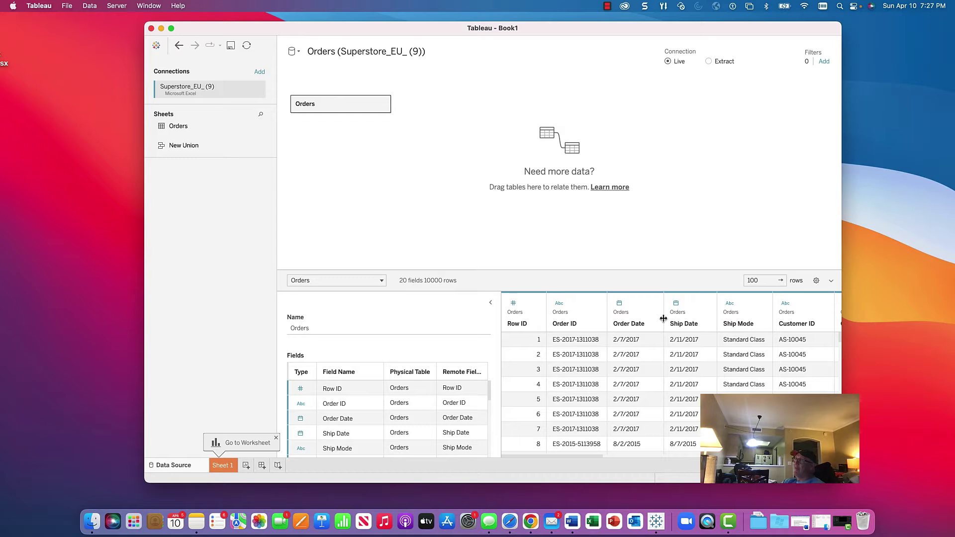
# Step: On Sheet 1, put Country on Columns and SUM(Profit) on Rows as a bar chart
pyautogui.scroll(-5, 450, 400)
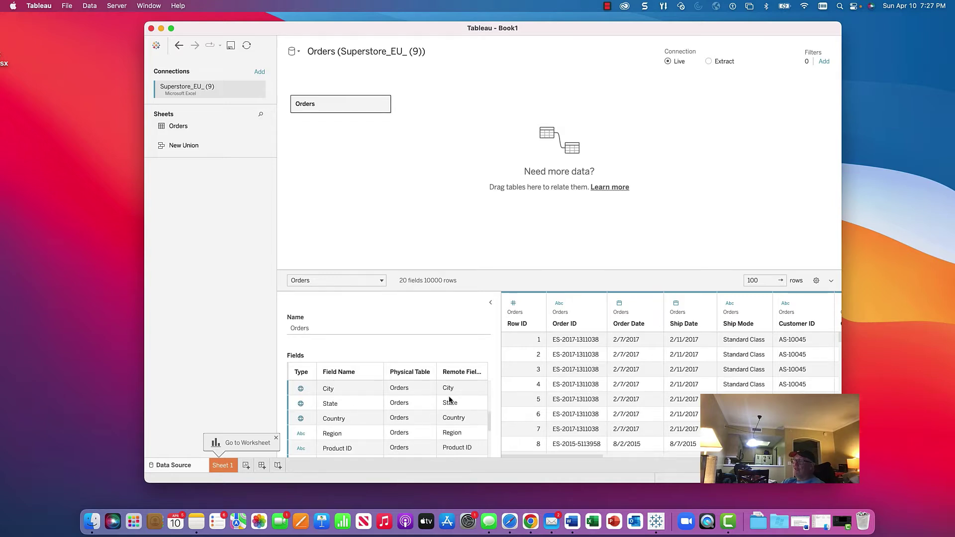
pyautogui.scroll(6, 450, 401)
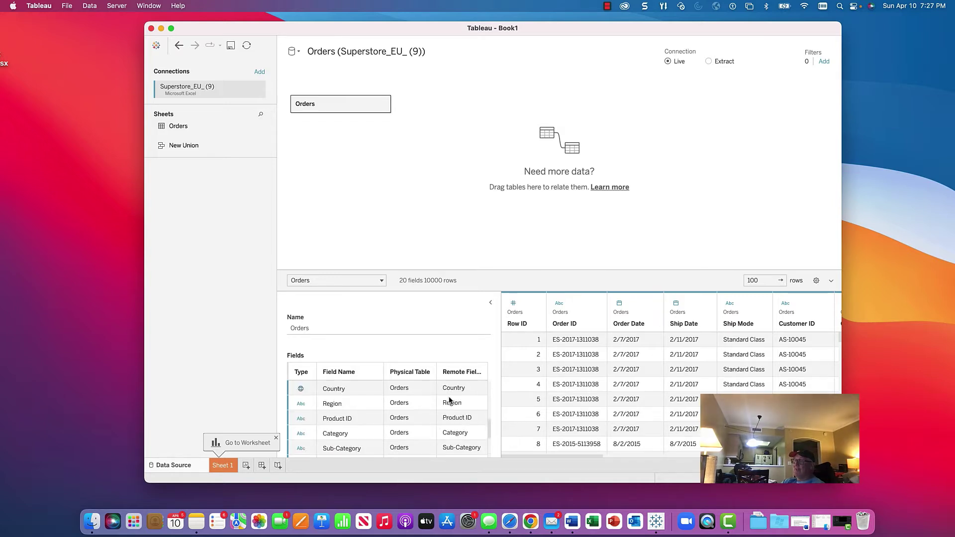
pyautogui.scroll(2, 449, 401)
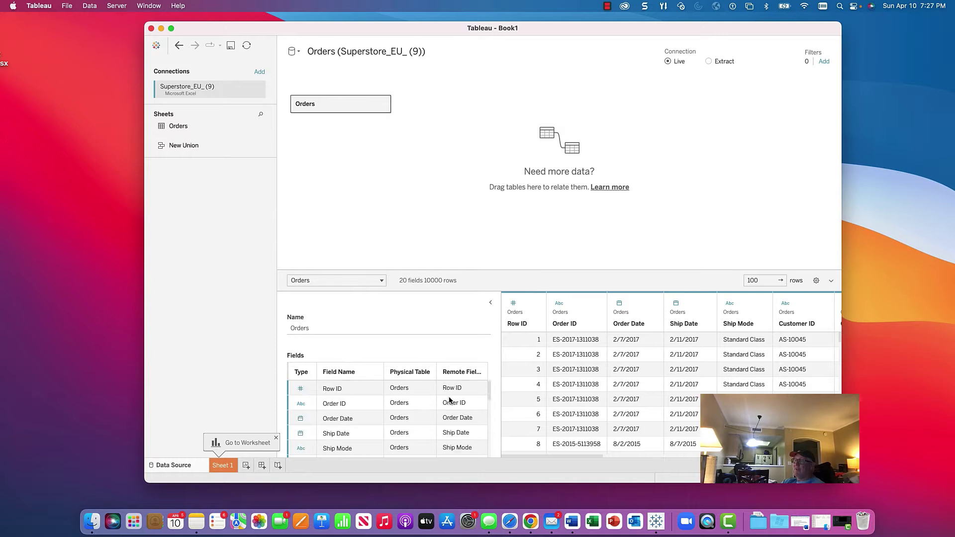
pyautogui.click(223, 466)
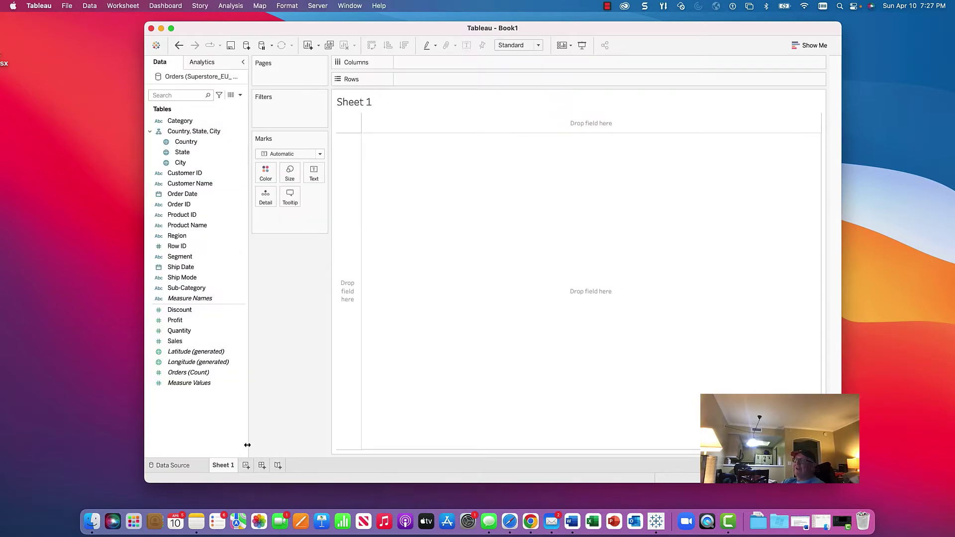
pyautogui.click(194, 143)
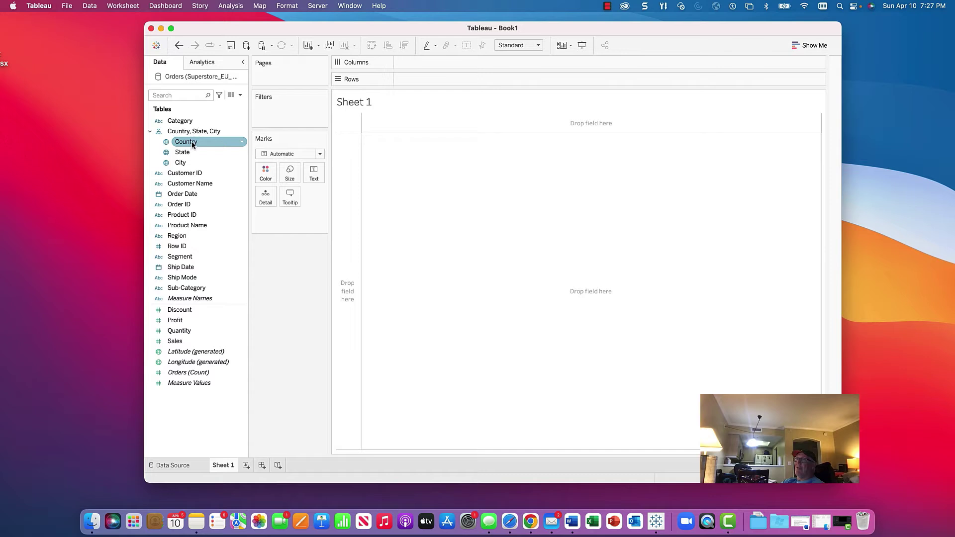
pyautogui.moveTo(193, 144); pyautogui.dragTo(431, 62)
pyautogui.moveTo(189, 322); pyautogui.dragTo(428, 81)
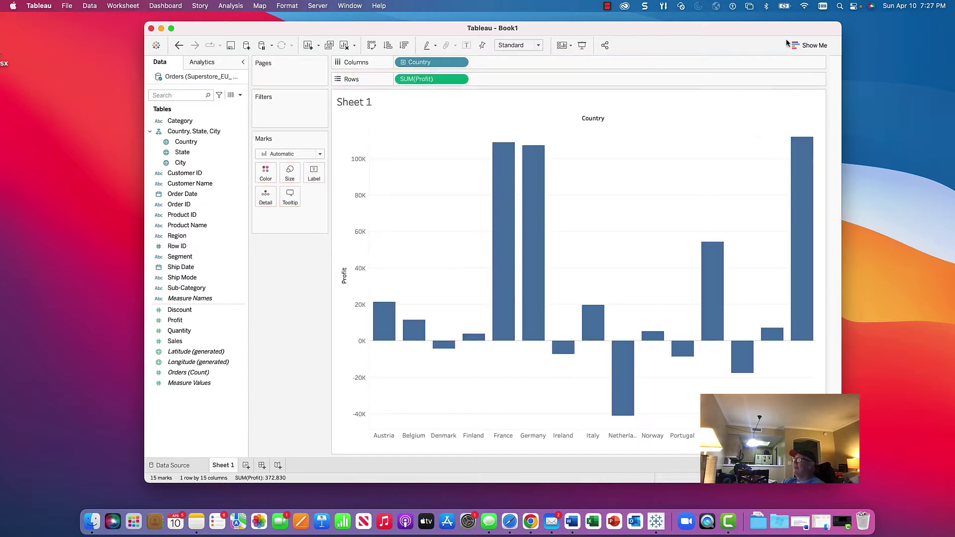
# Step: Turn the profit-by-country chart into packed bubbles fitted to Entire View
pyautogui.click(821, 45)
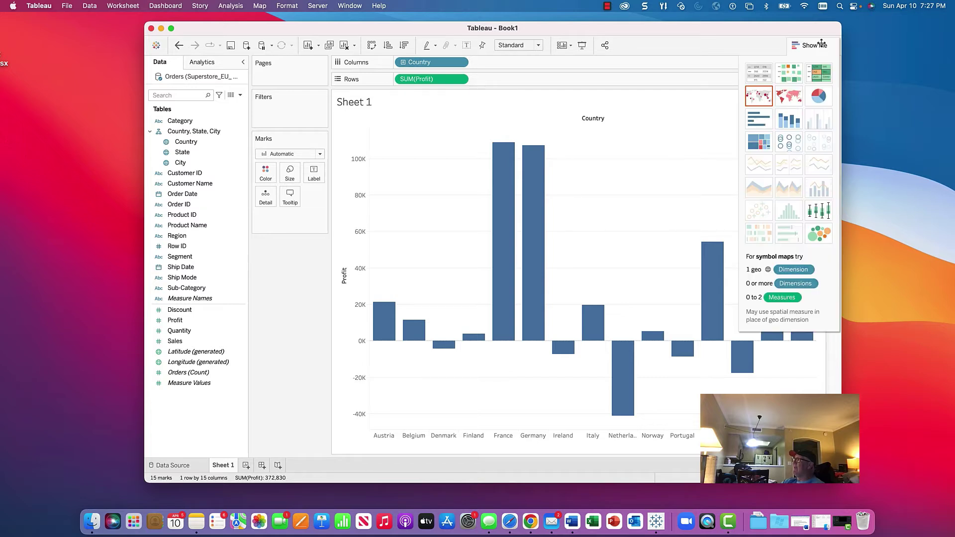
pyautogui.click(811, 241)
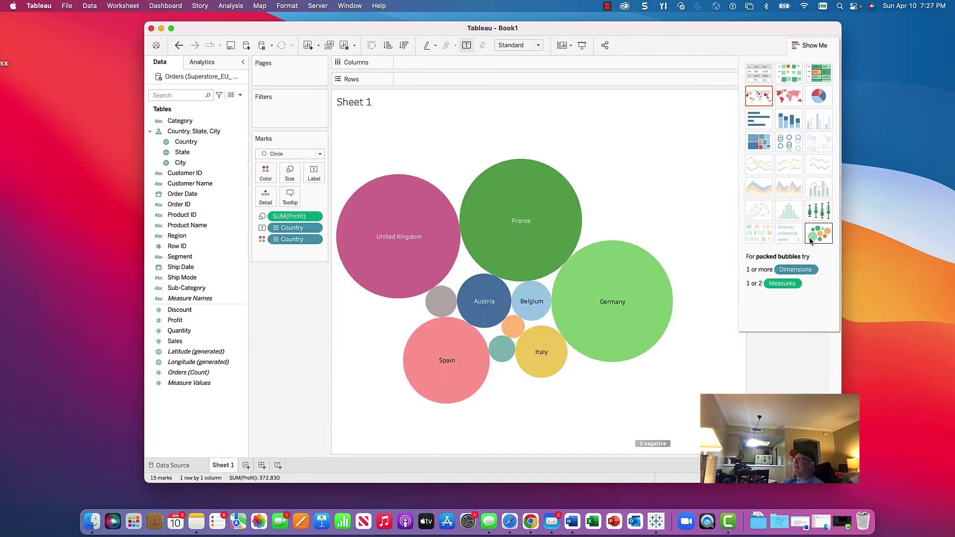
pyautogui.click(815, 46)
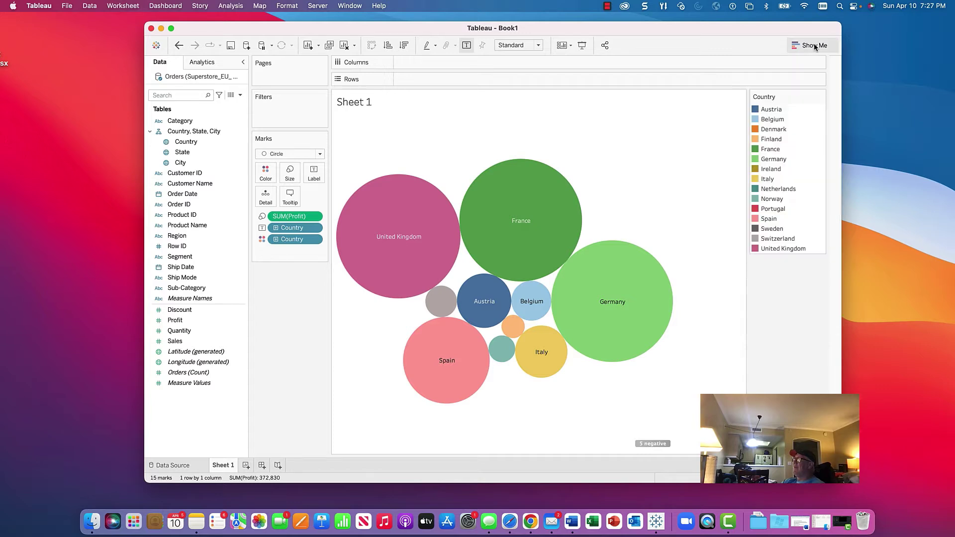
pyautogui.click(537, 45)
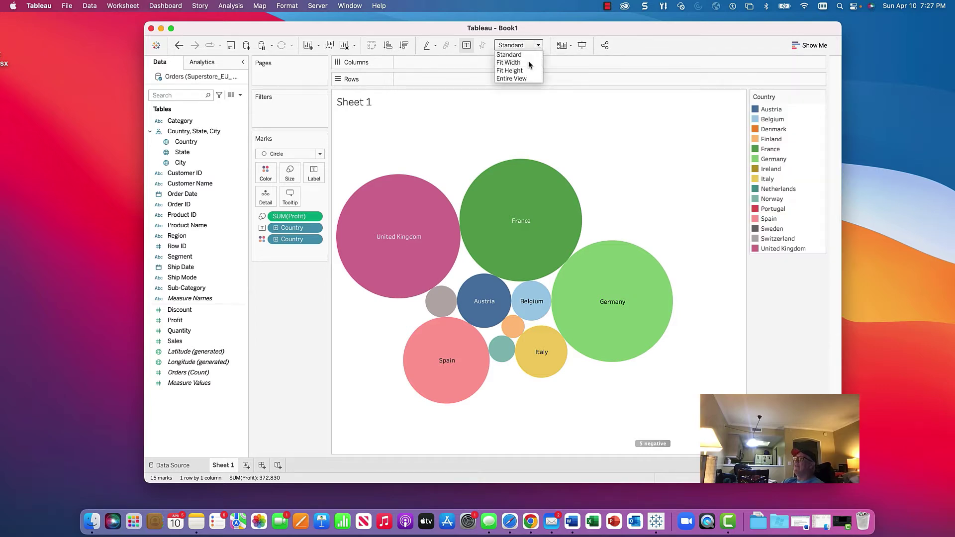
pyautogui.click(528, 62)
pyautogui.click(538, 45)
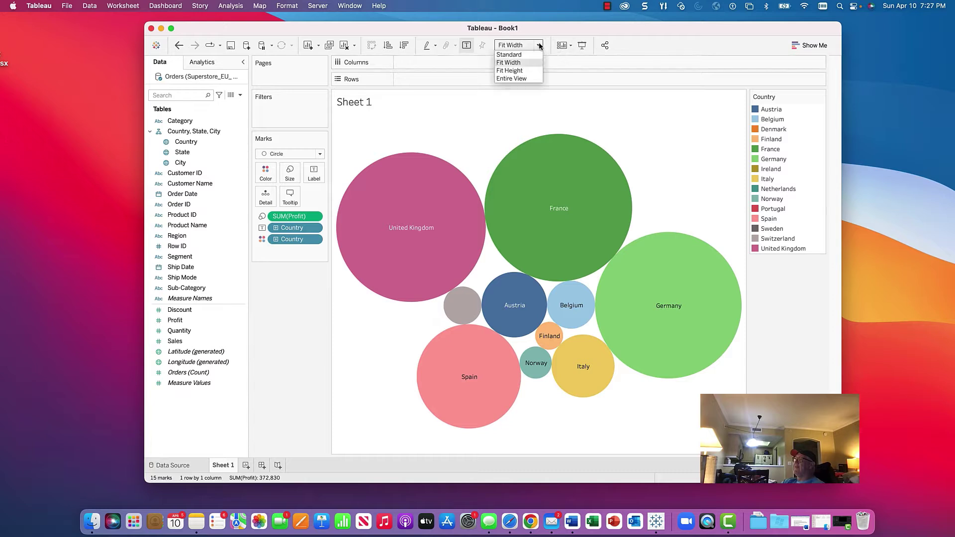
pyautogui.click(527, 78)
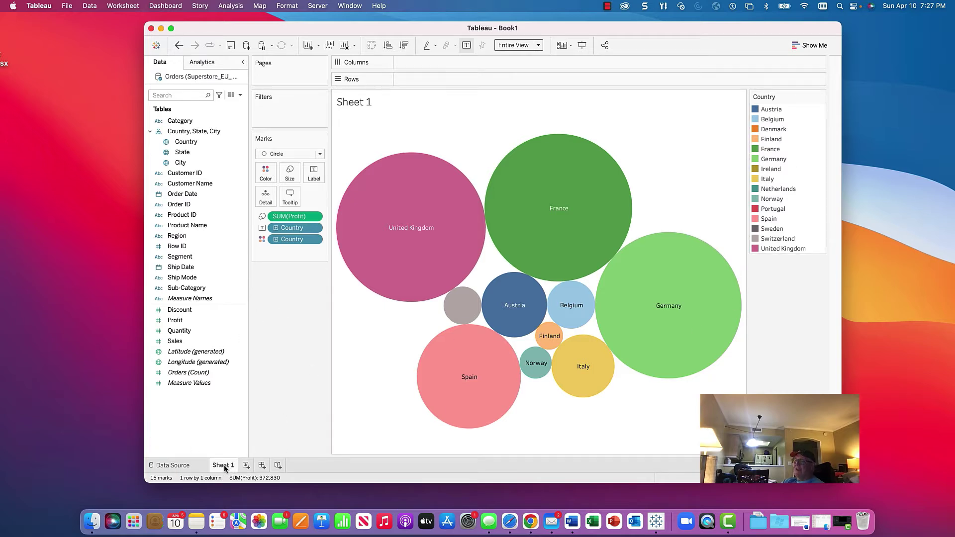
# Step: Check the Data Source page, title the sheet Single Worksheet Excel File, and add Sheet 2
pyautogui.click(196, 466)
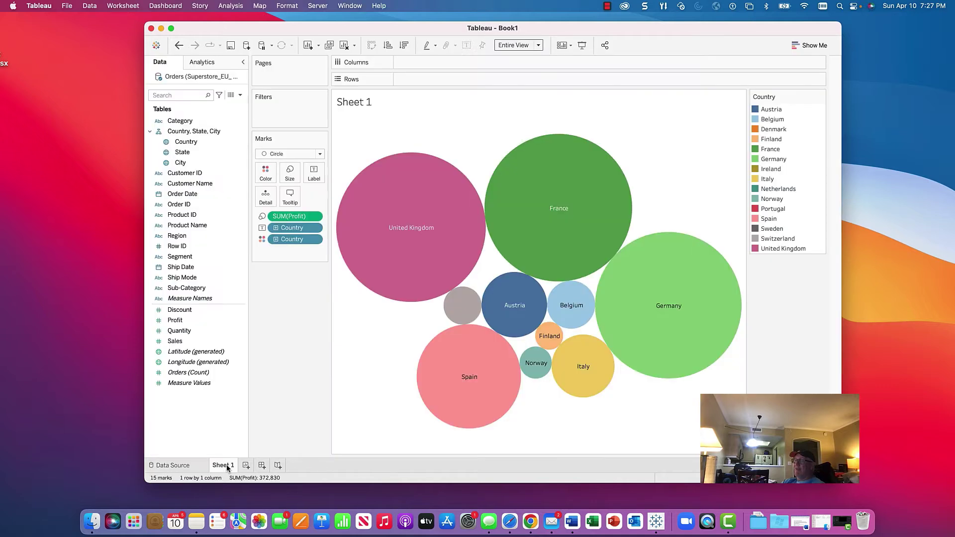
pyautogui.click(225, 467)
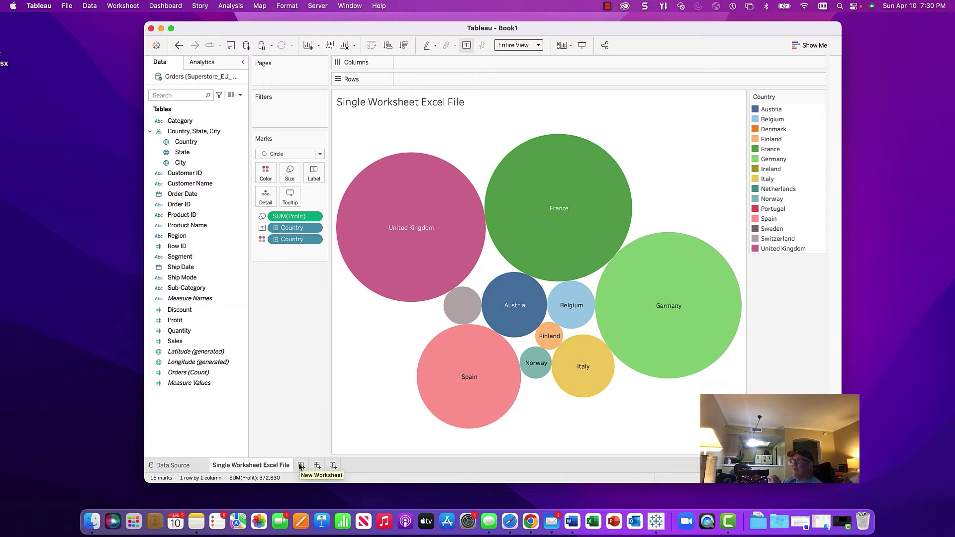
pyautogui.click(198, 469)
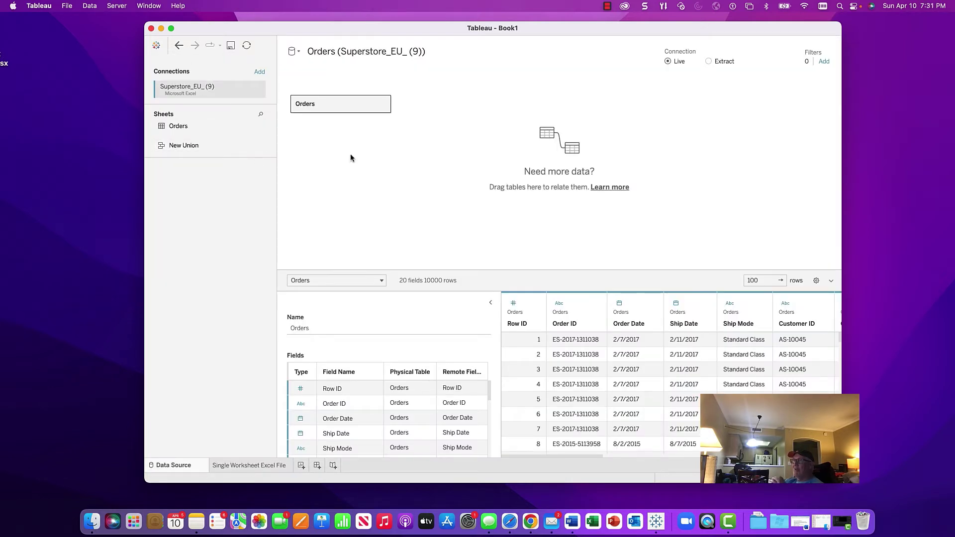
pyautogui.click(253, 468)
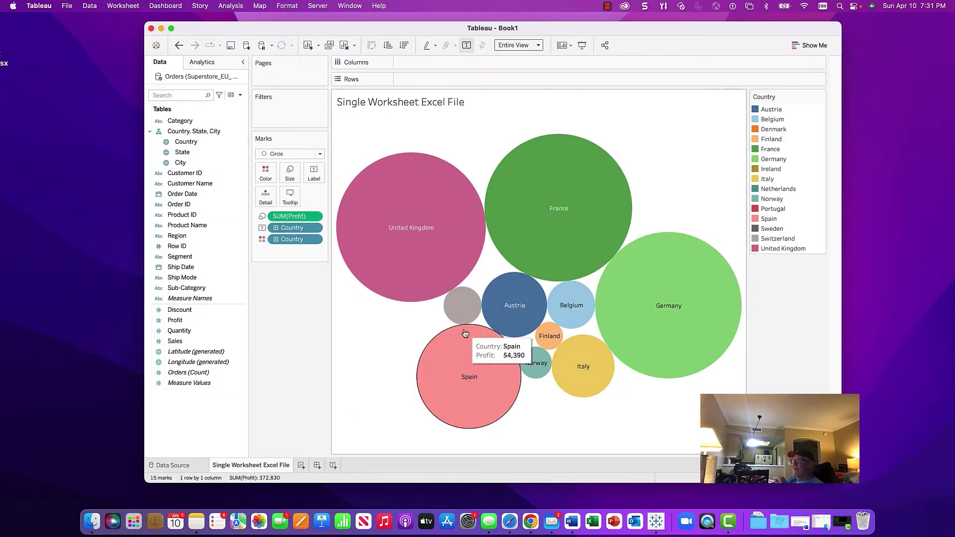
pyautogui.click(301, 466)
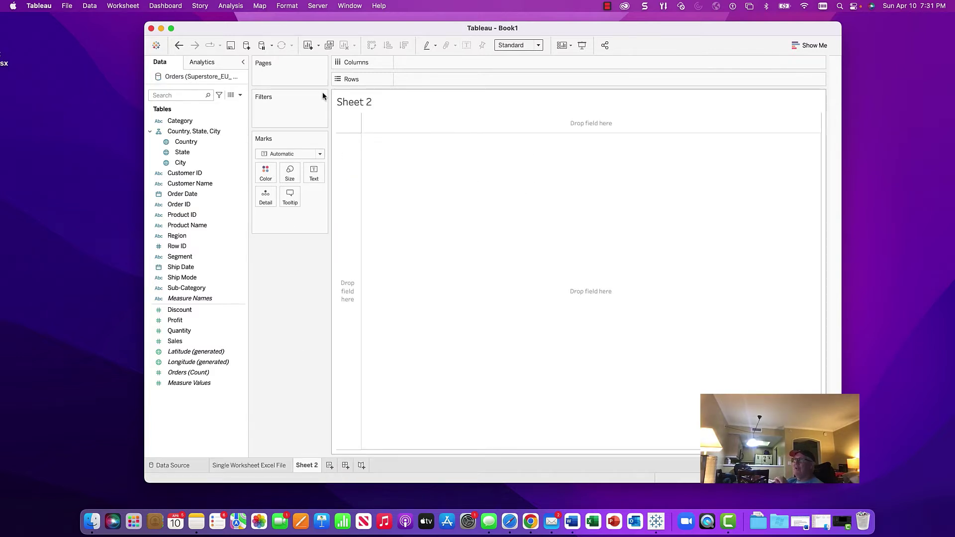
pyautogui.click(95, 6)
# Step: Add File4.xlsx as a second Excel source with OrdersGLOBAL on the canvas, then go to Sheet 2
pyautogui.click(110, 21)
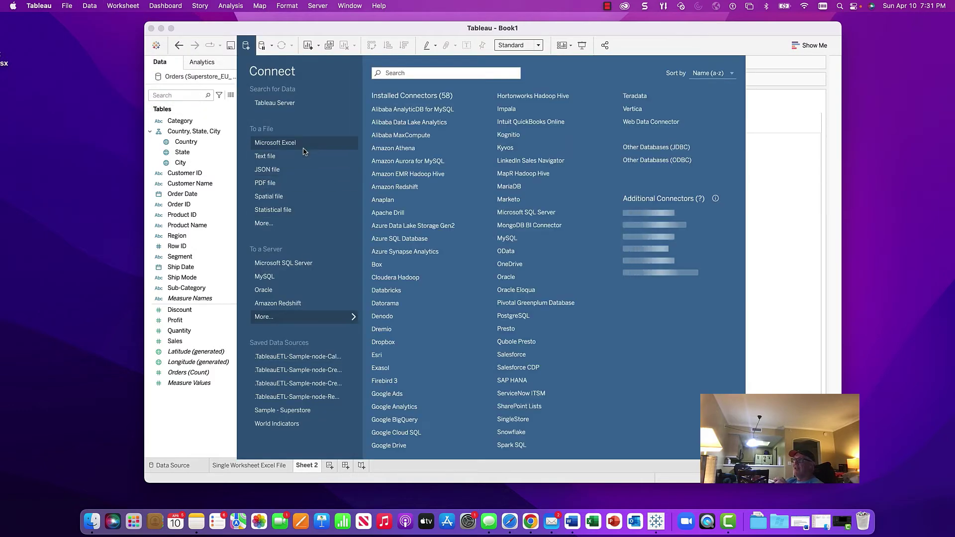
pyautogui.click(306, 143)
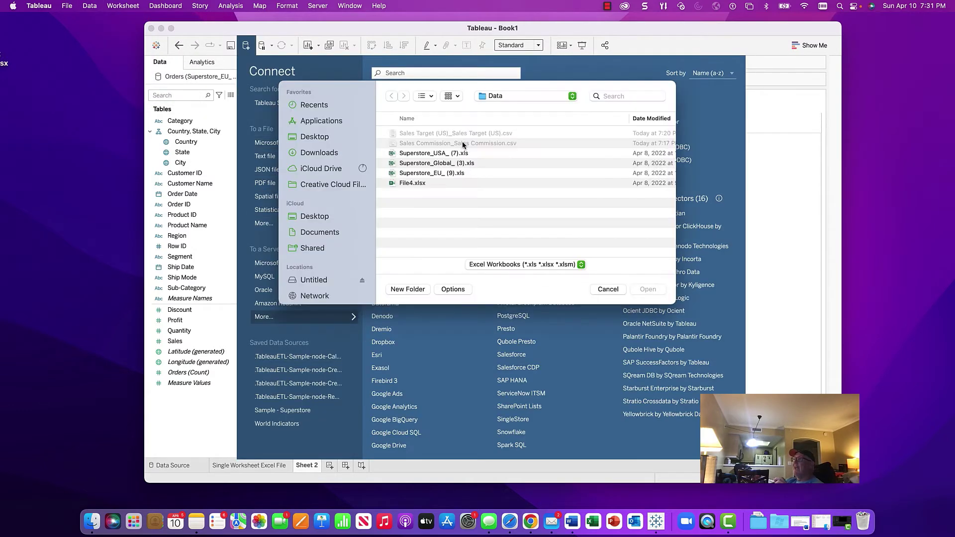
pyautogui.click(414, 185)
pyautogui.click(644, 291)
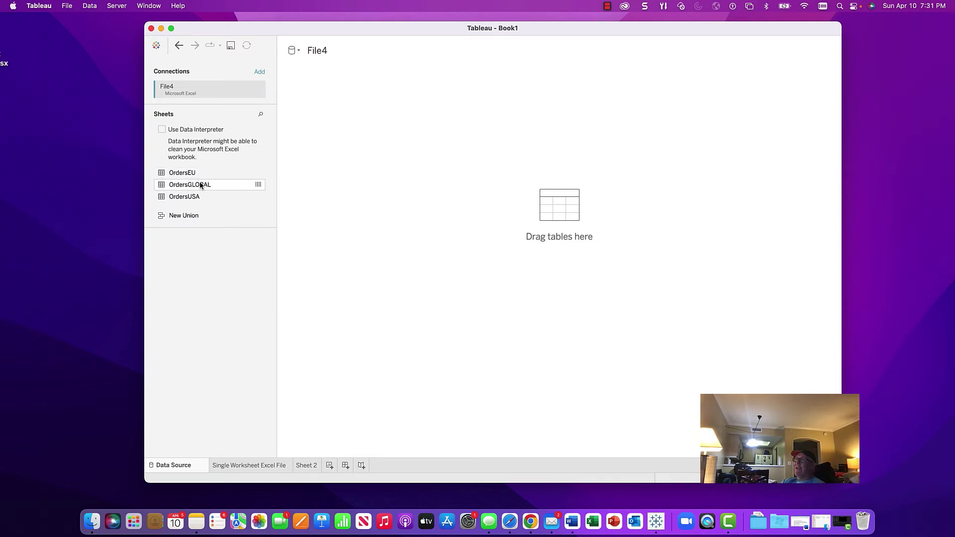
pyautogui.moveTo(202, 186); pyautogui.dragTo(411, 170)
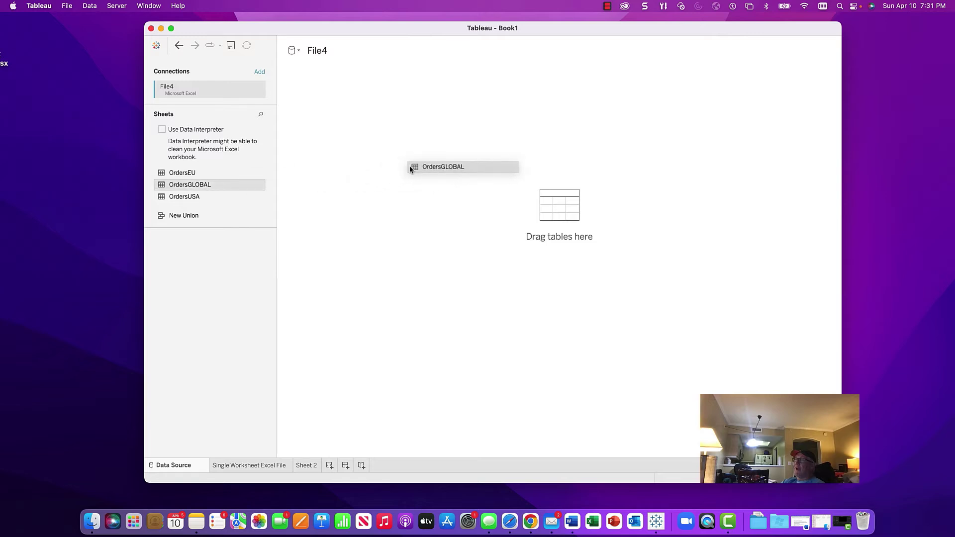
pyautogui.moveTo(410, 167); pyautogui.dragTo(409, 168)
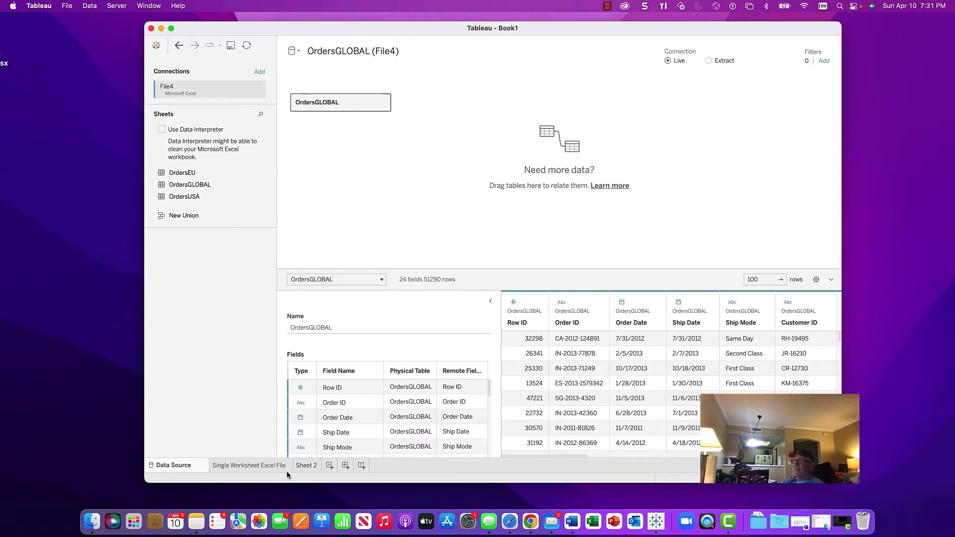
pyautogui.click(305, 465)
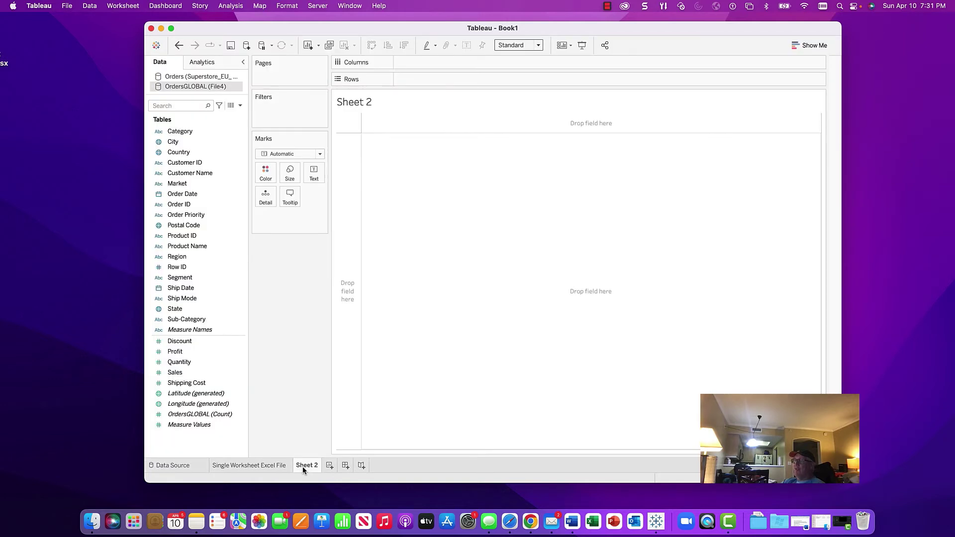
# Step: Plot SUM(Profit) by Country and switch it to packed bubbles
pyautogui.moveTo(180, 152); pyautogui.dragTo(420, 66)
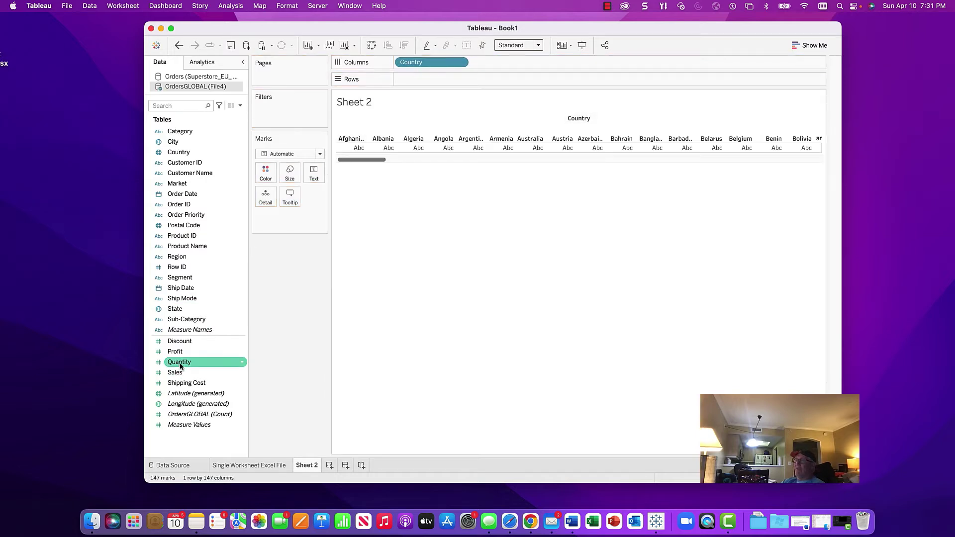
pyautogui.moveTo(183, 354); pyautogui.dragTo(417, 79)
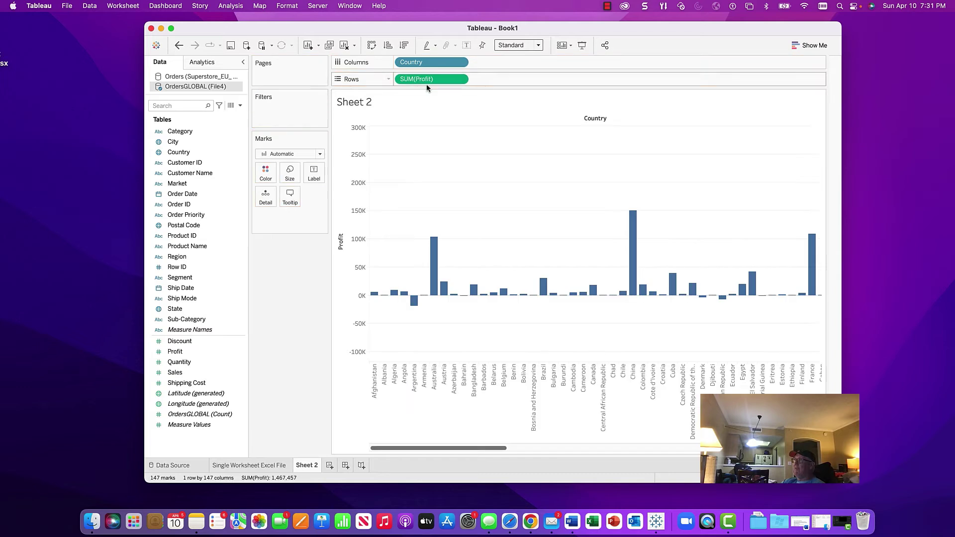
pyautogui.click(810, 46)
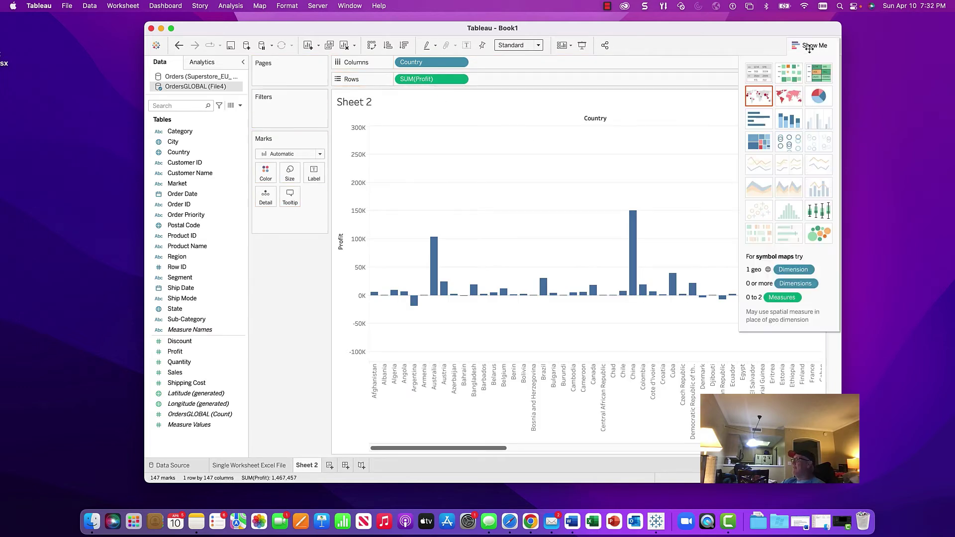
pyautogui.click(818, 233)
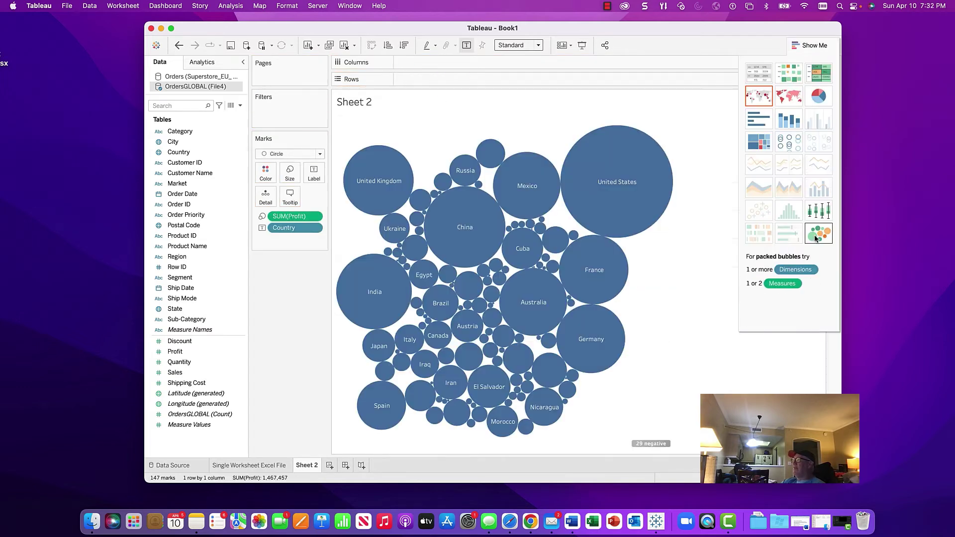
pyautogui.click(815, 44)
# Step: Set the sheet's fit to Entire View
pyautogui.click(538, 46)
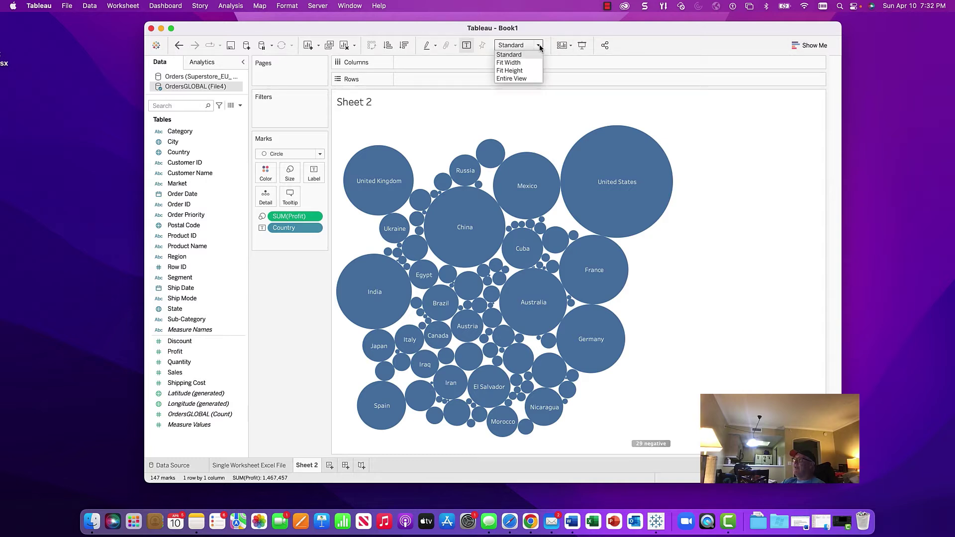
pyautogui.click(541, 52)
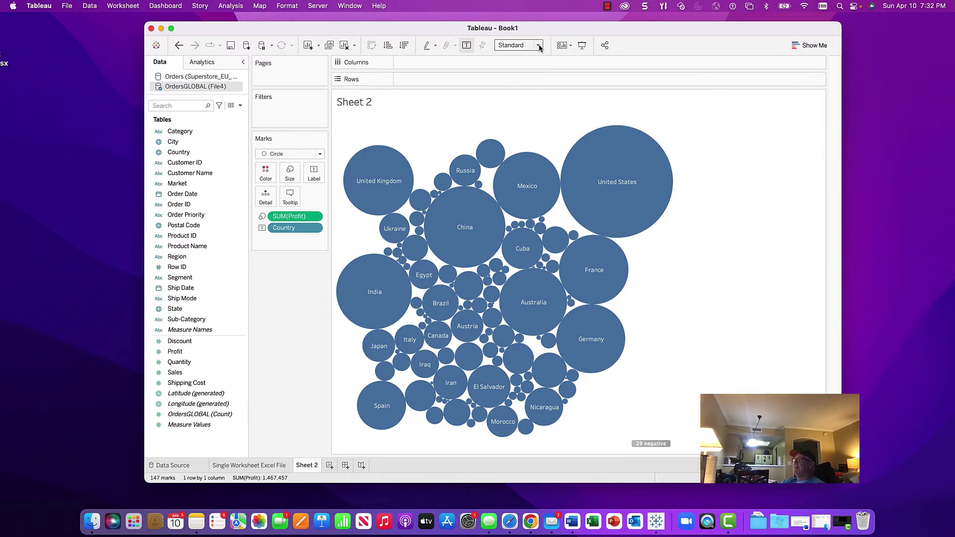
pyautogui.click(539, 46)
pyautogui.click(534, 63)
pyautogui.click(538, 46)
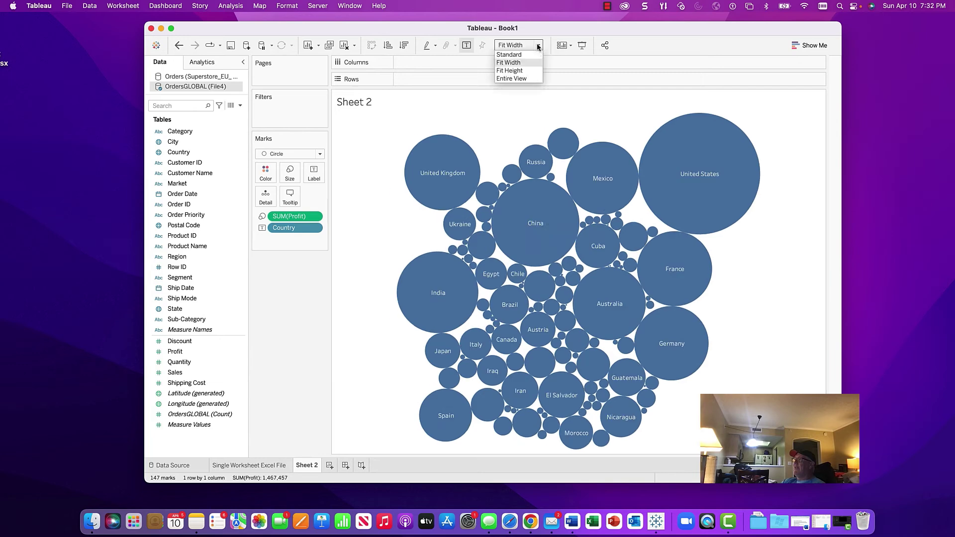
pyautogui.click(528, 78)
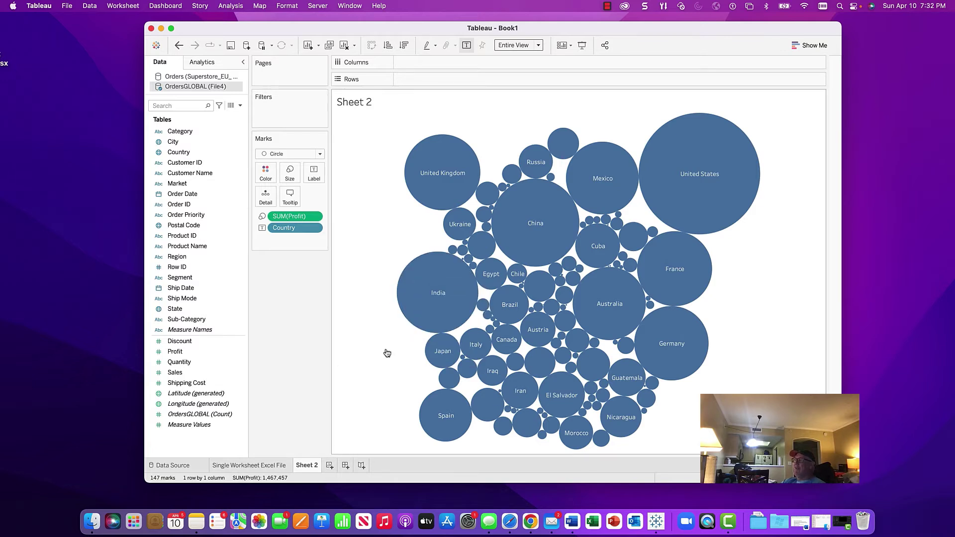
pyautogui.moveTo(424, 270)
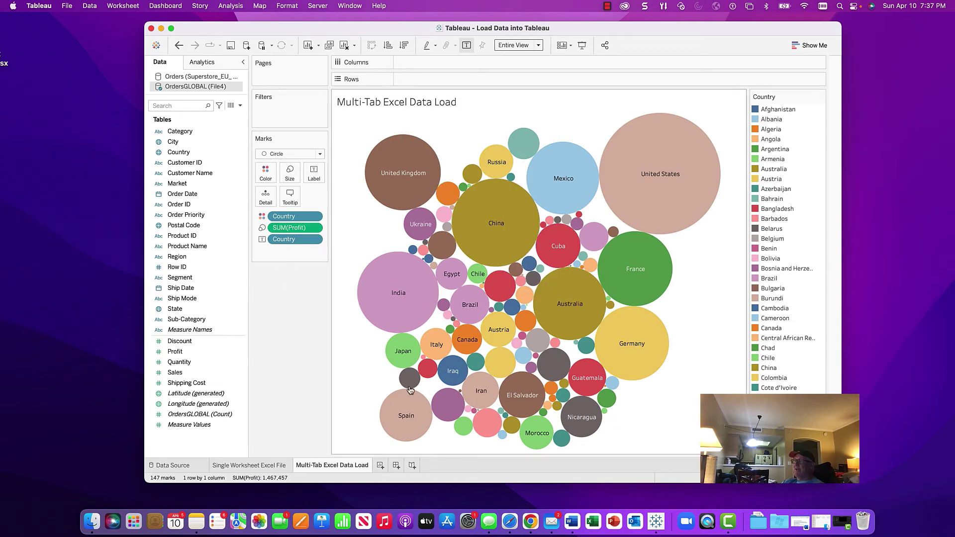
# Step: Compare both bubble sheets against their OrdersGLOBAL and Superstore EU data sources
pyautogui.click(243, 468)
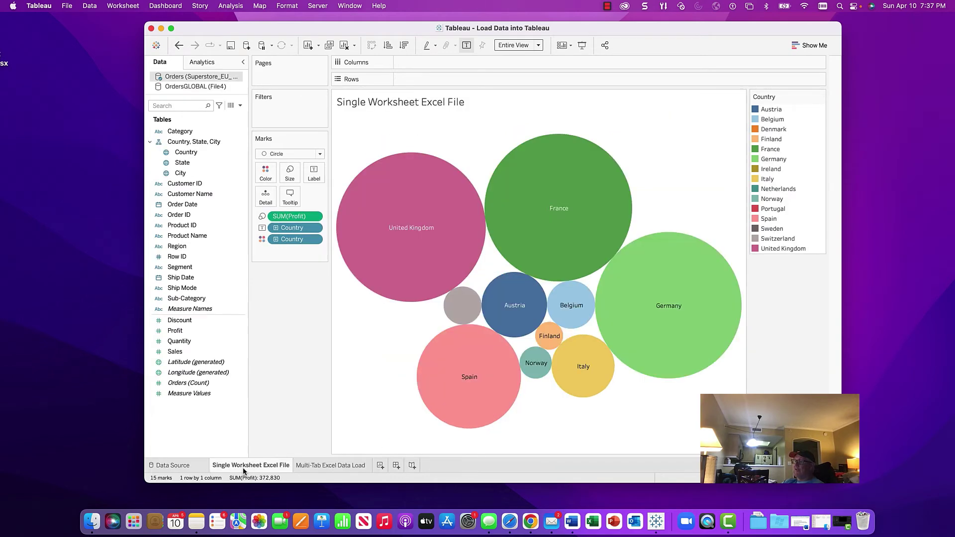
pyautogui.click(323, 468)
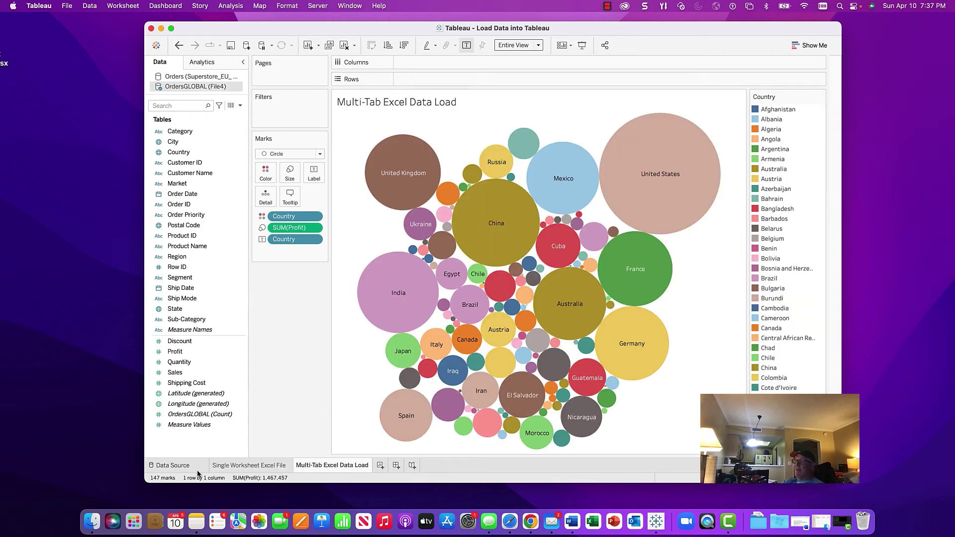
pyautogui.click(180, 467)
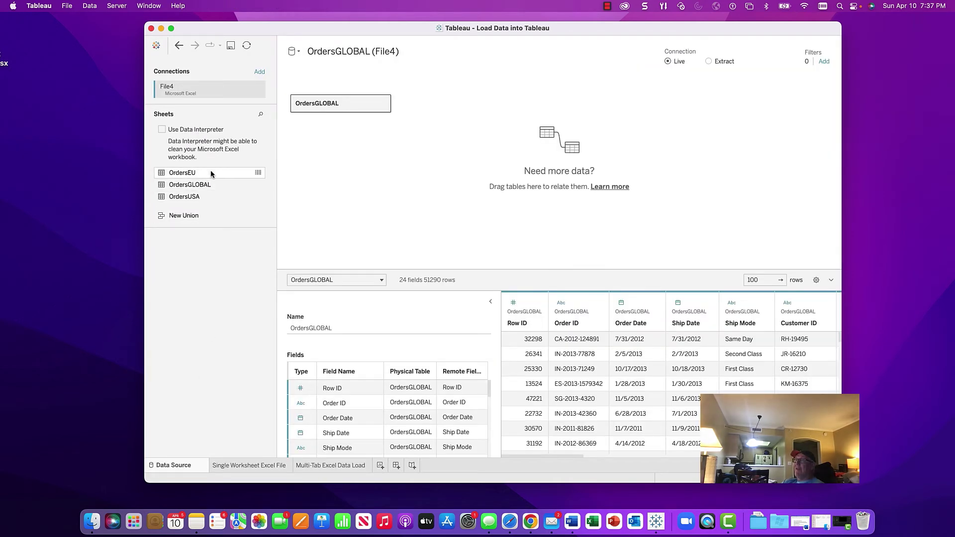
pyautogui.click(324, 466)
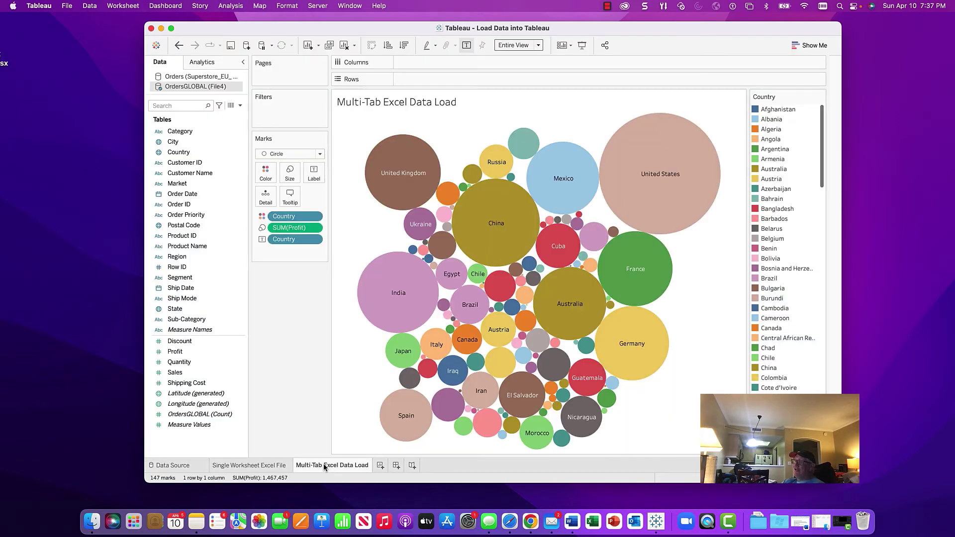
pyautogui.click(260, 468)
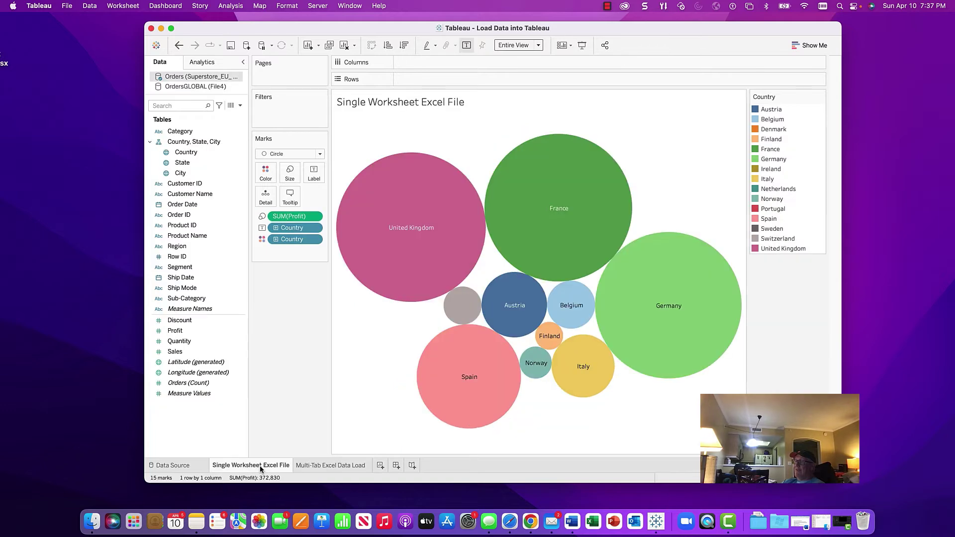
pyautogui.click(189, 466)
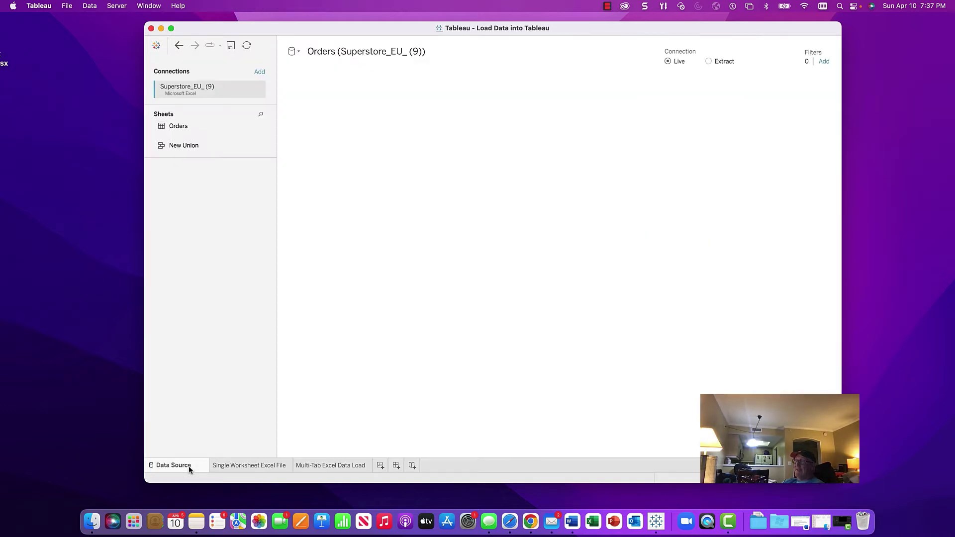
pyautogui.click(253, 468)
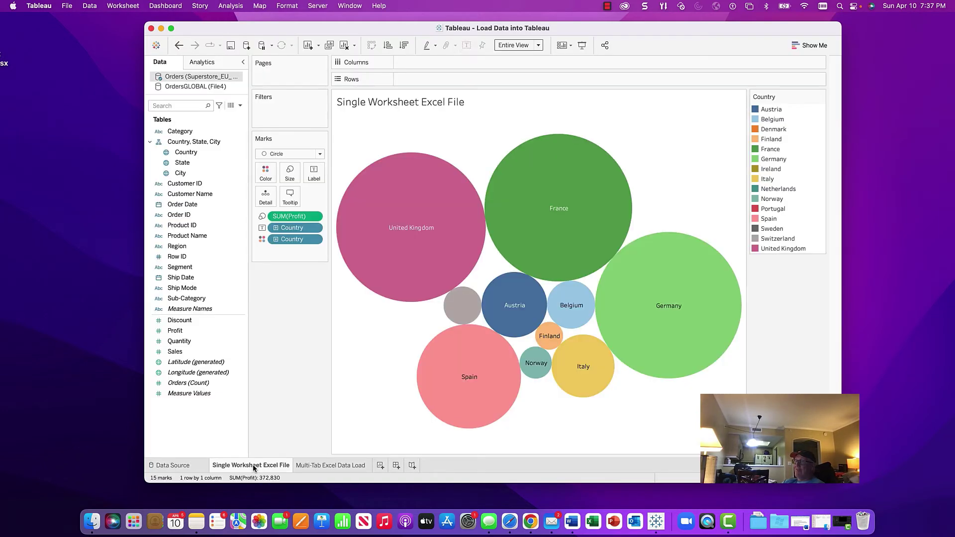
# Step: Recheck Multi-Tab Excel Data Load against its data source and add a new blank worksheet
pyautogui.click(334, 467)
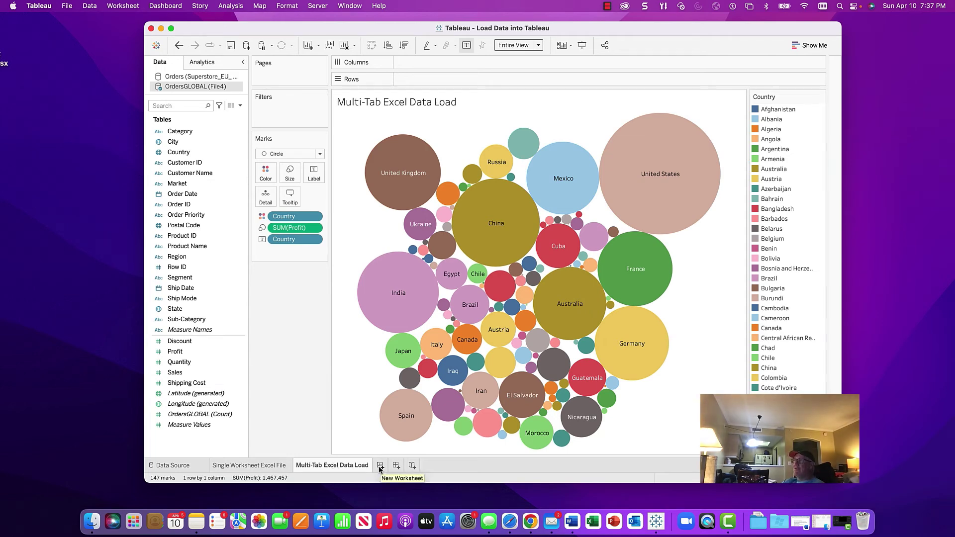
pyautogui.click(179, 466)
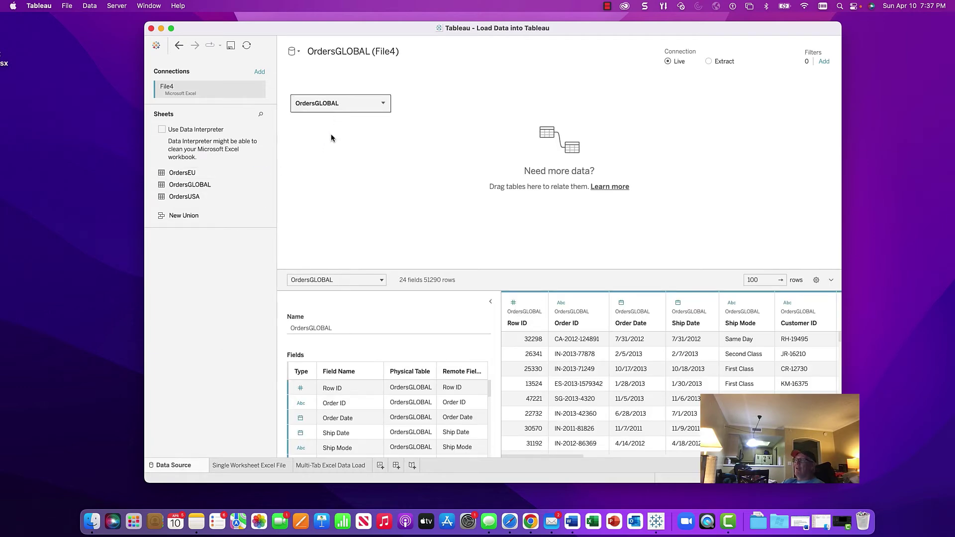
pyautogui.click(328, 466)
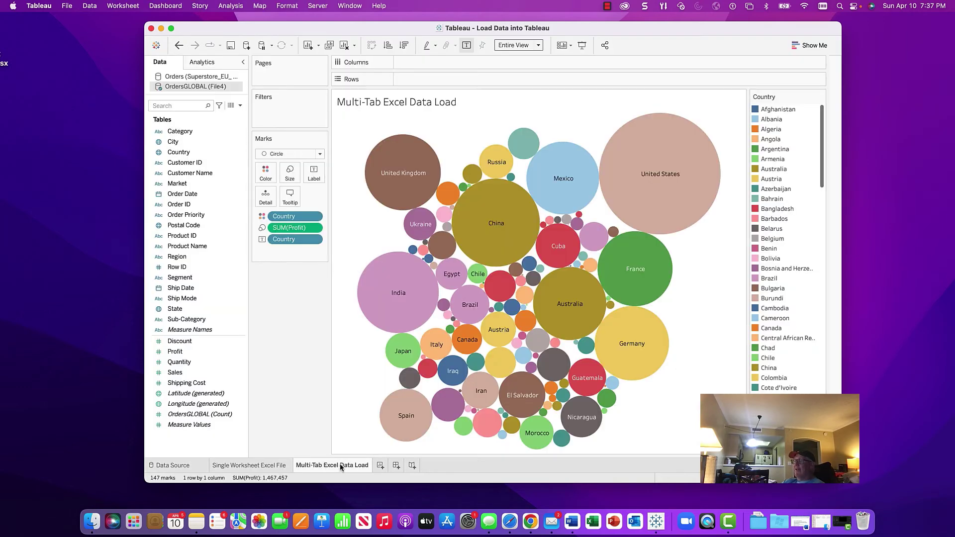
pyautogui.click(381, 465)
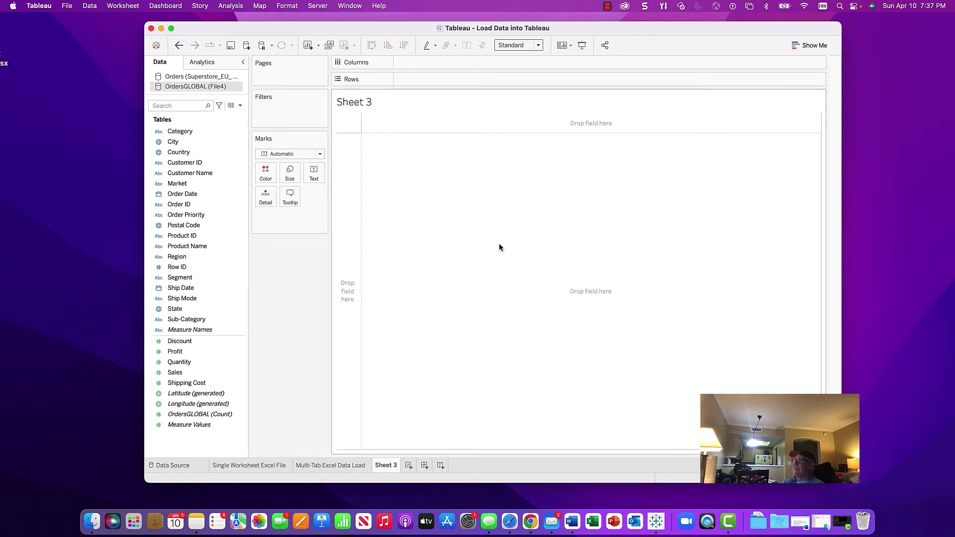
# Step: Connect File4.xlsx's OrdersUSA sheet as a third source and switch to Sheet 3
pyautogui.click(119, 6)
pyautogui.click(114, 6)
pyautogui.click(97, 7)
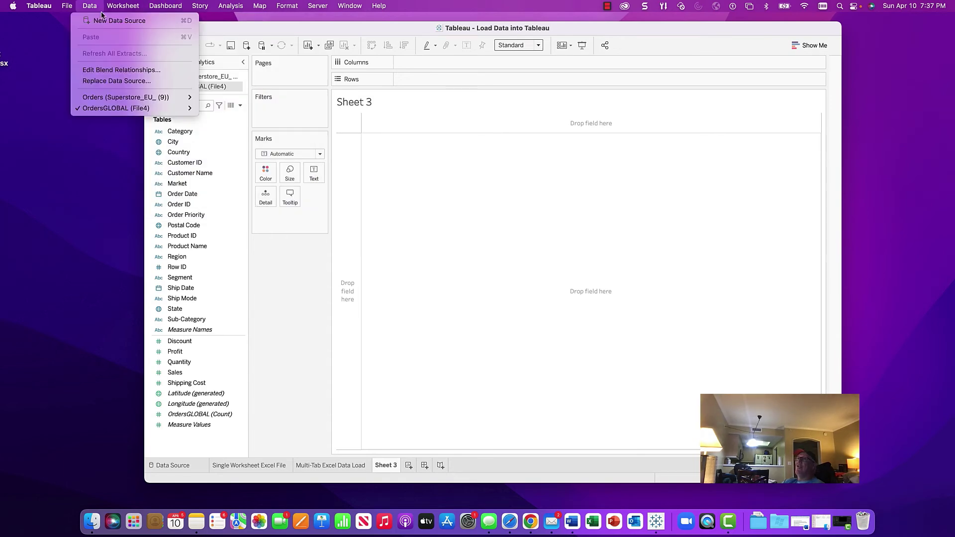
pyautogui.click(106, 20)
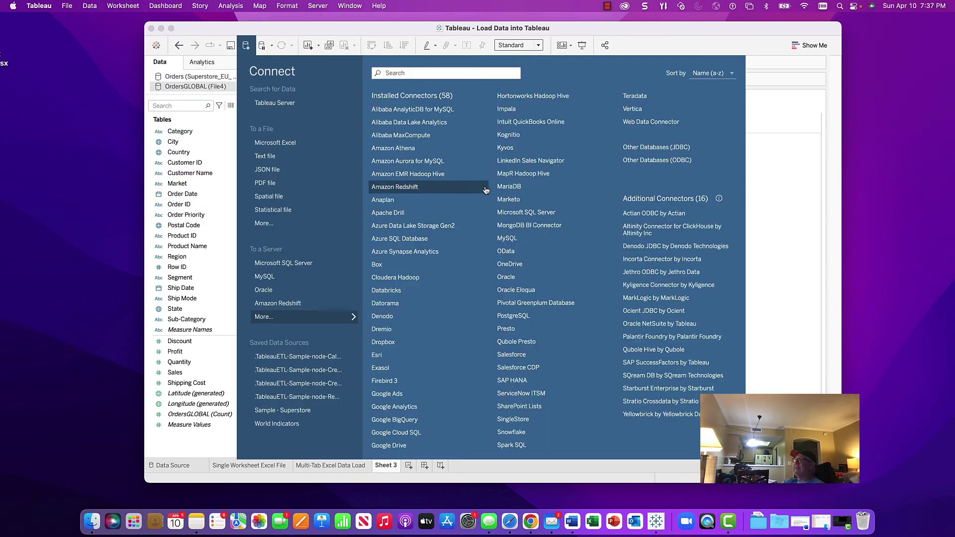
pyautogui.click(278, 148)
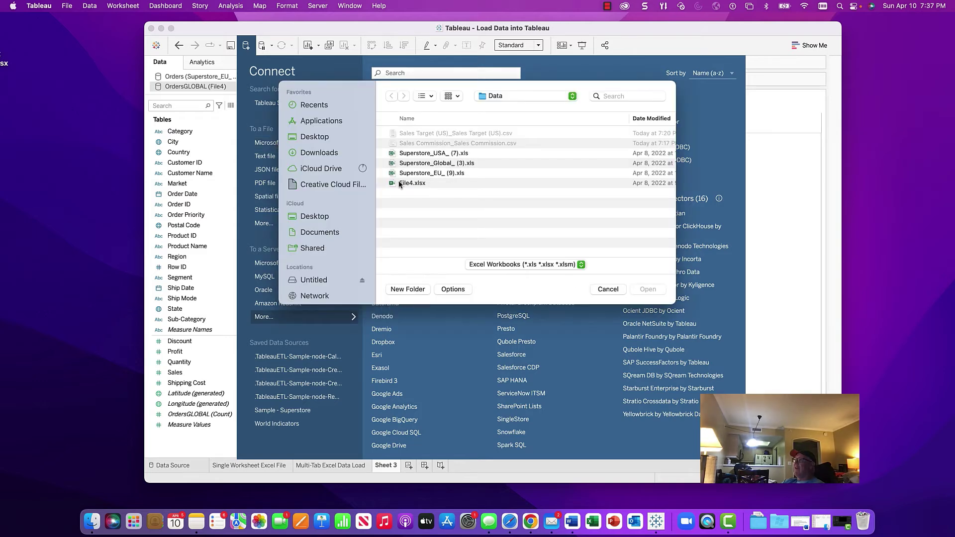
pyautogui.click(401, 184)
pyautogui.click(647, 290)
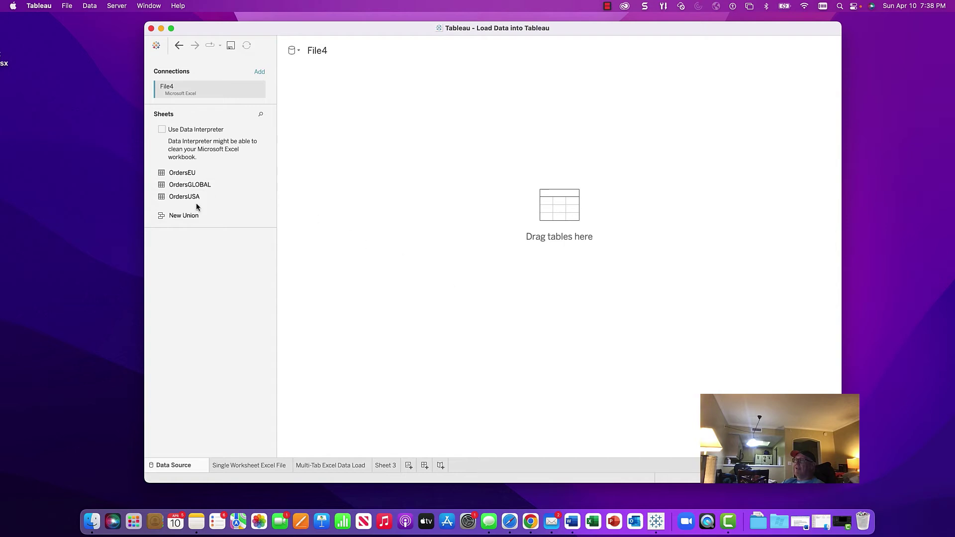
pyautogui.moveTo(195, 200); pyautogui.dragTo(421, 176)
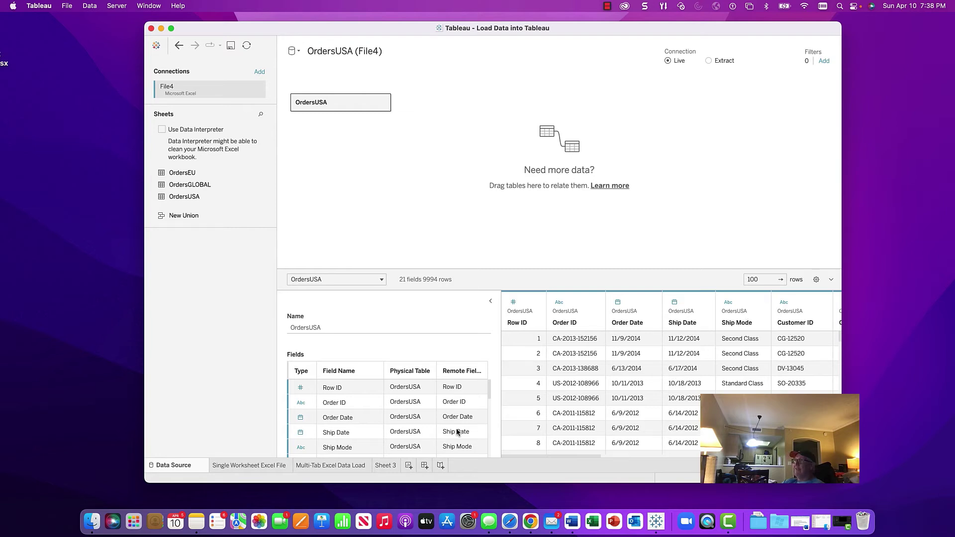
pyautogui.click(386, 466)
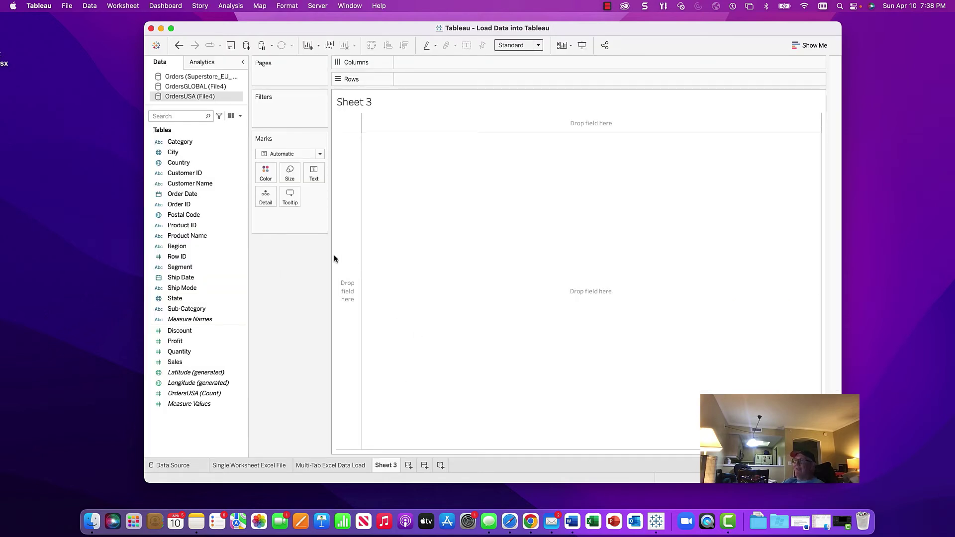
# Step: Plot OrdersUSA SUM(Profit) by City as packed bubbles with City on Color
pyautogui.click(183, 162)
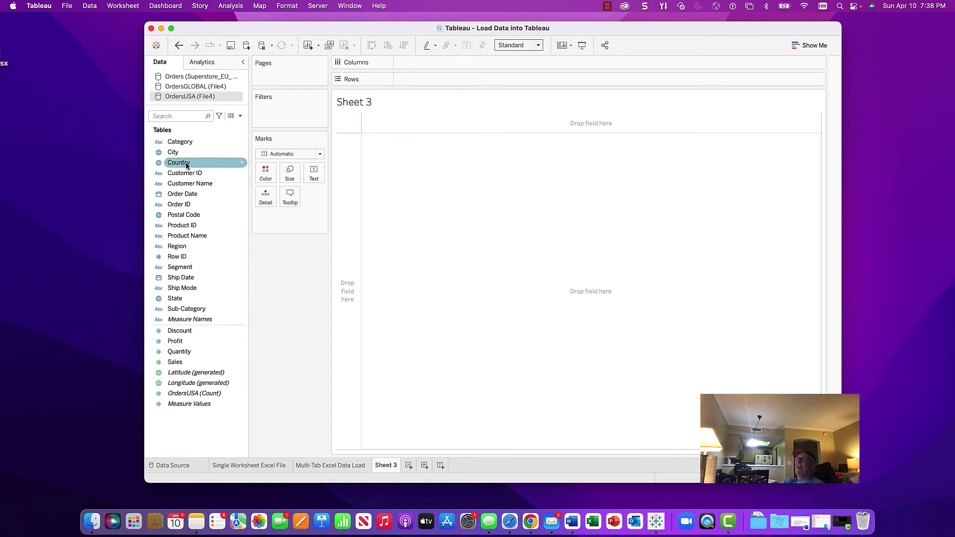
pyautogui.moveTo(187, 152); pyautogui.dragTo(429, 63)
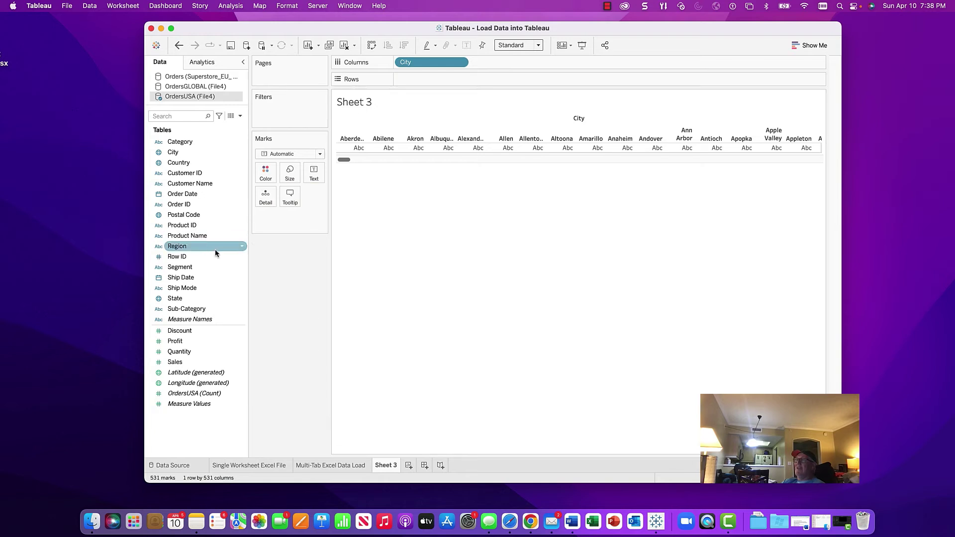
pyautogui.moveTo(191, 343); pyautogui.dragTo(443, 82)
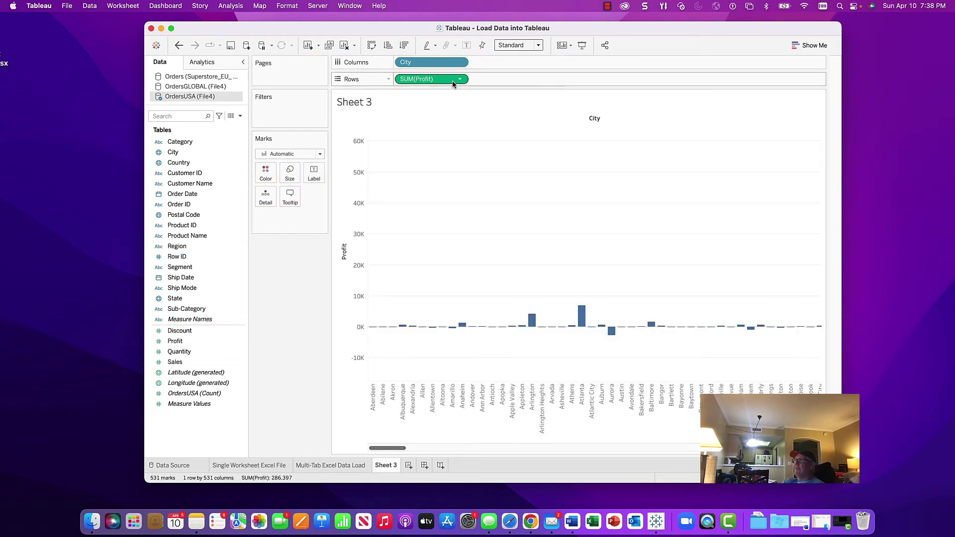
pyautogui.click(806, 46)
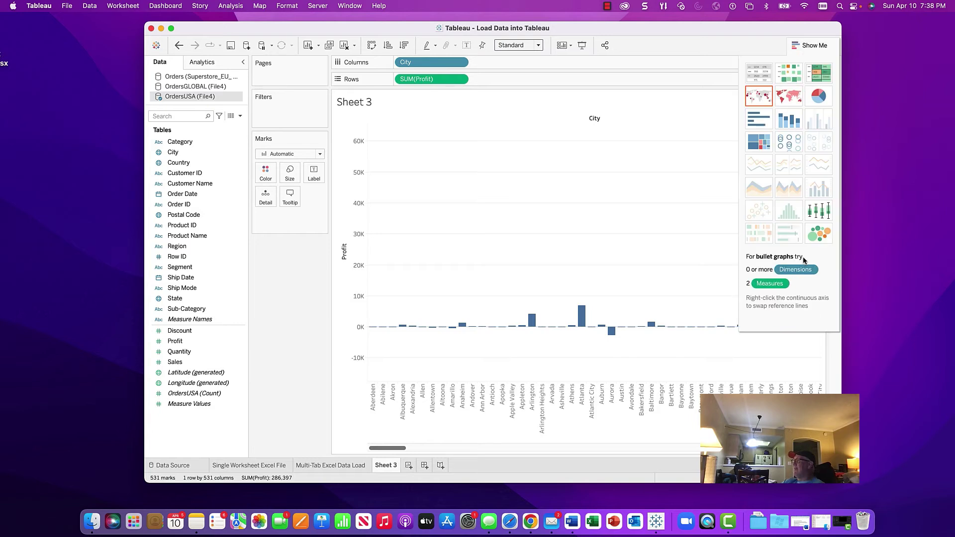
pyautogui.click(818, 233)
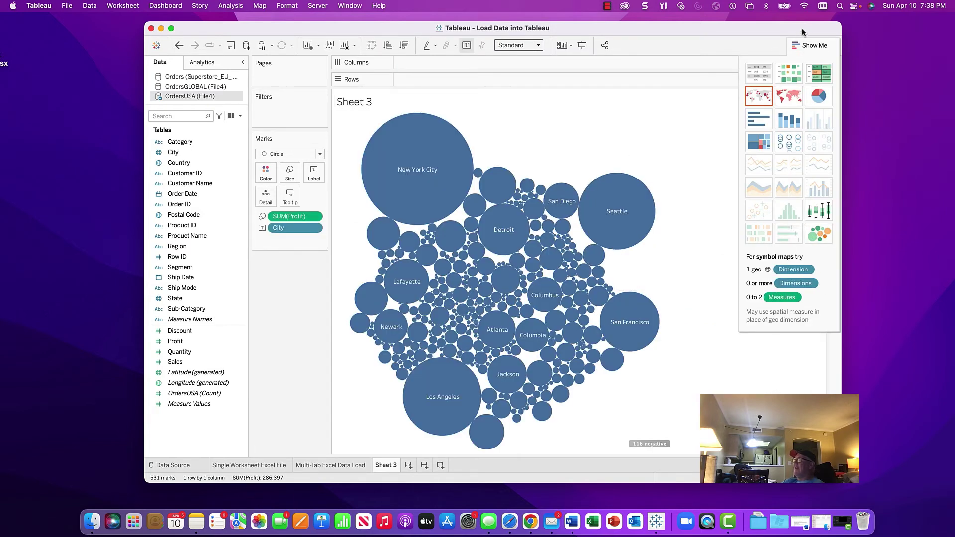
pyautogui.moveTo(184, 153); pyautogui.dragTo(263, 170)
pyautogui.moveTo(265, 170); pyautogui.dragTo(265, 171)
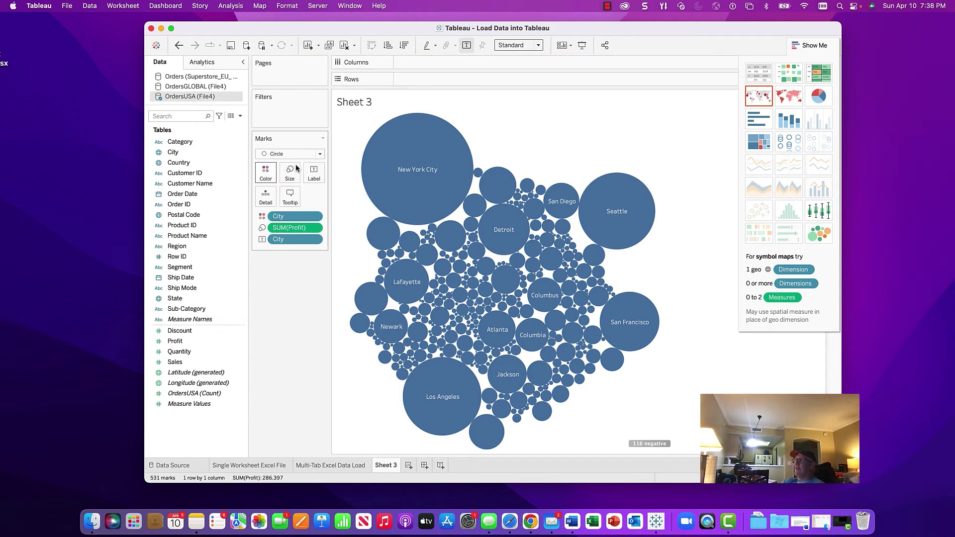
pyautogui.click(818, 45)
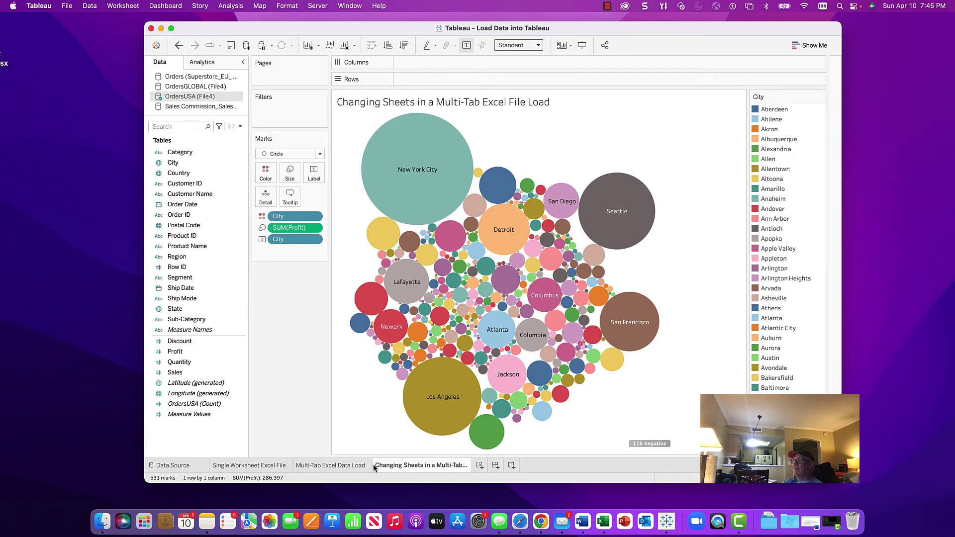
# Step: Add Sheet 4 and load Sales Commission_Sales Commission.csv through New Data Source > Text file
pyautogui.click(479, 466)
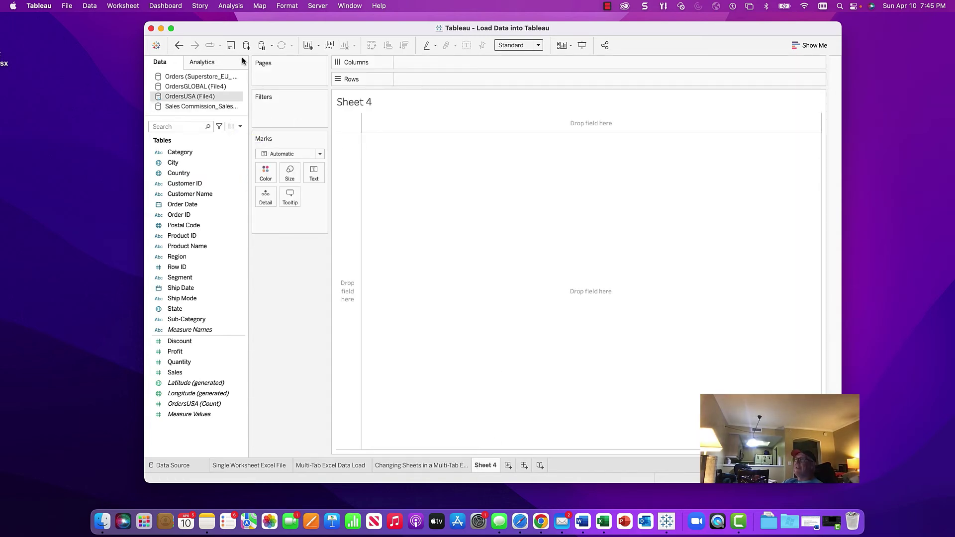
pyautogui.click(90, 6)
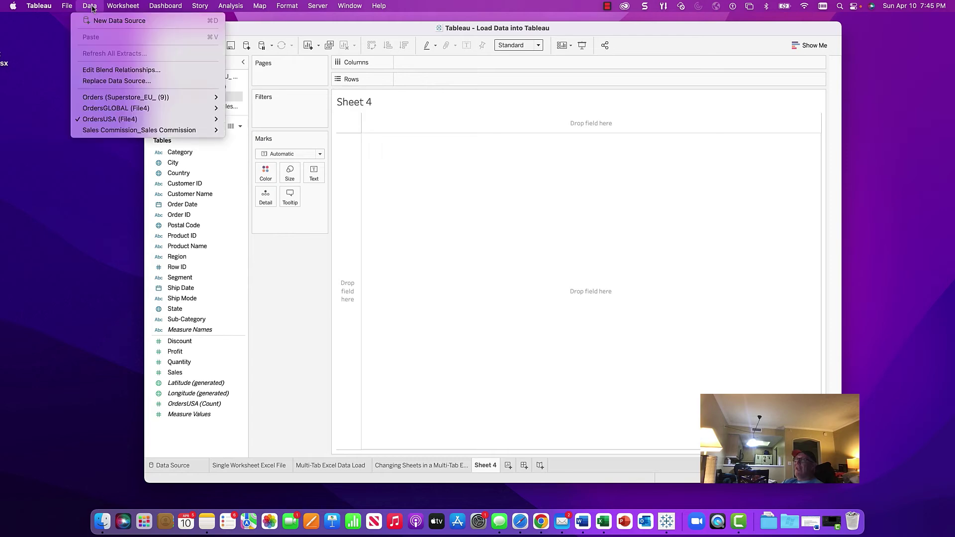
pyautogui.click(114, 21)
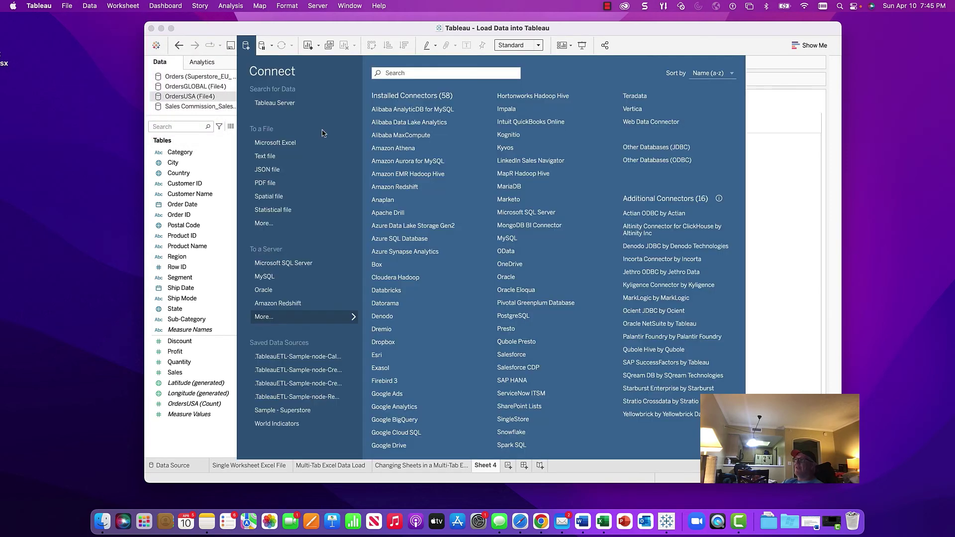
pyautogui.click(274, 155)
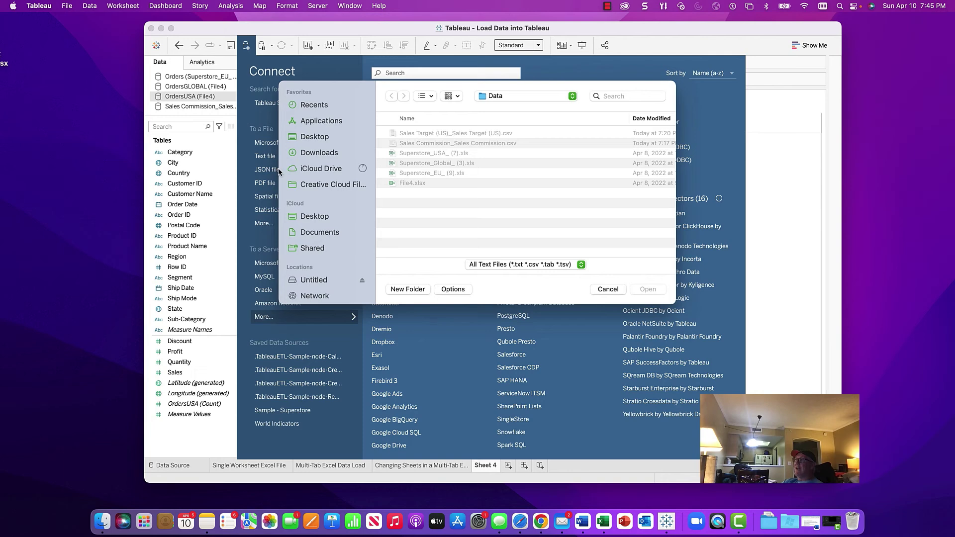
pyautogui.click(477, 144)
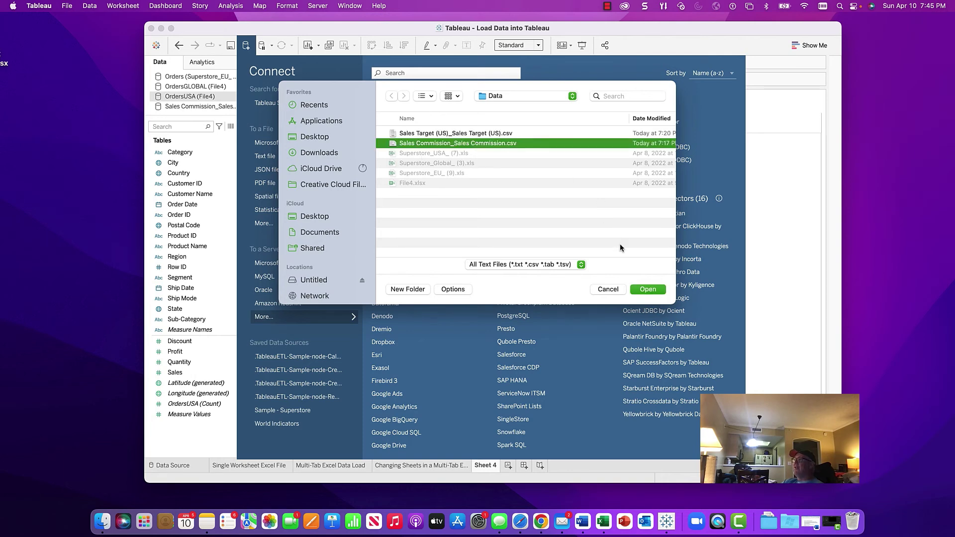
pyautogui.click(649, 289)
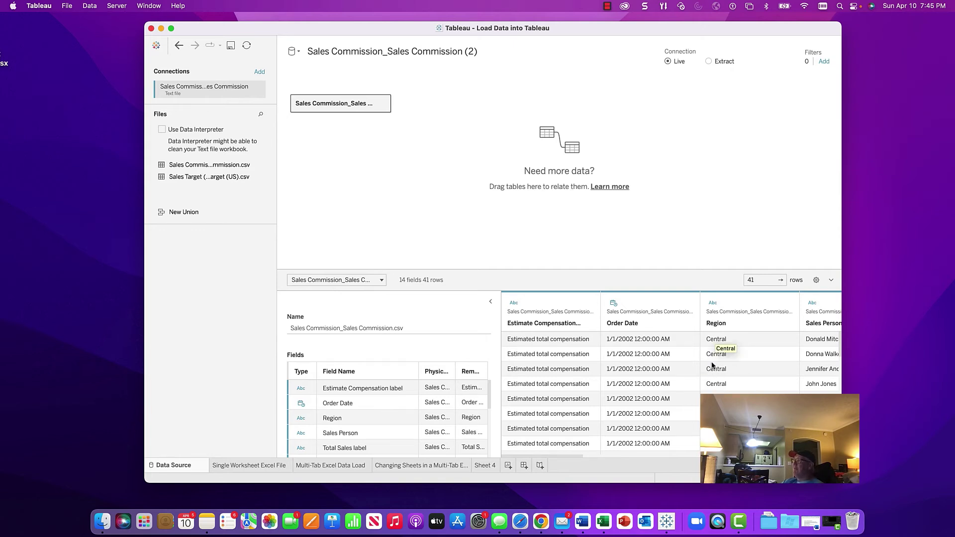
pyautogui.scroll(-5, 411, 401)
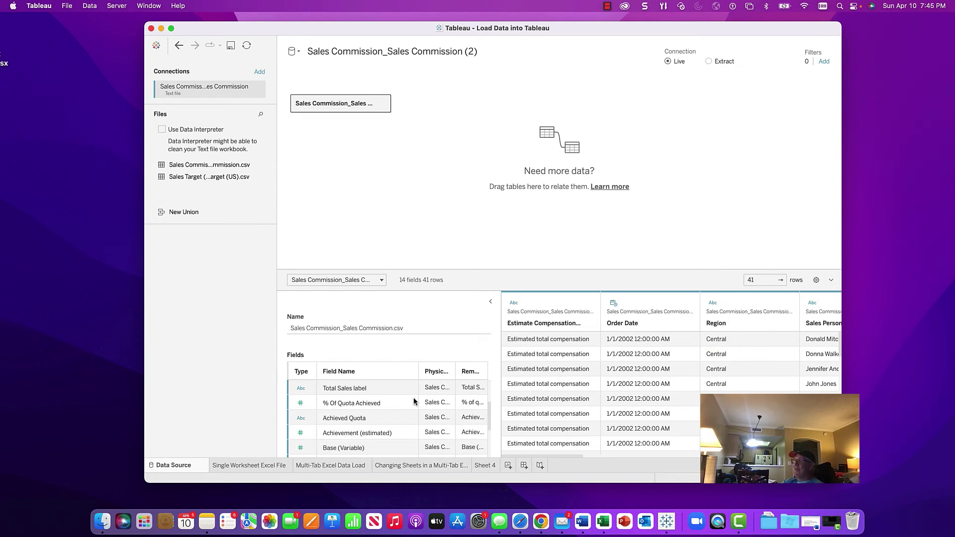
pyautogui.scroll(5, 402, 403)
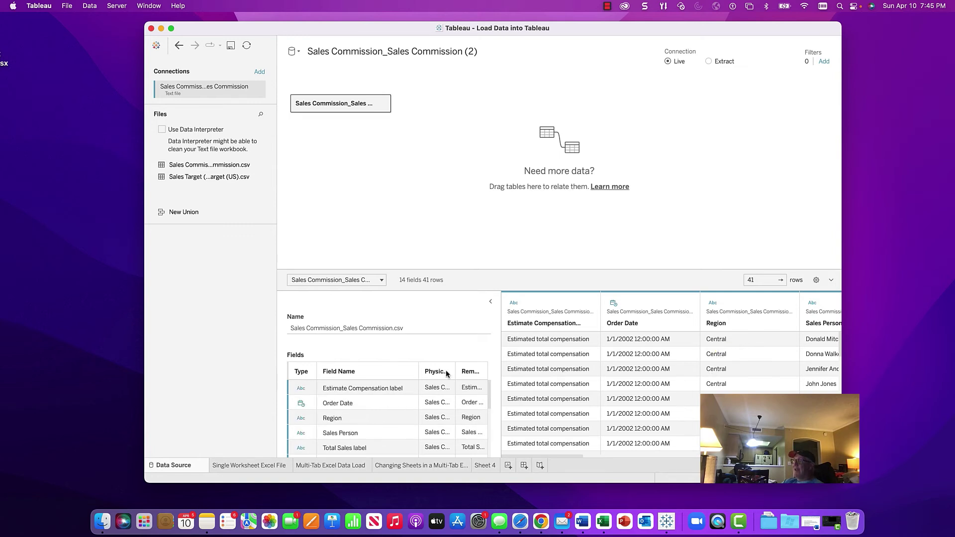
pyautogui.click(486, 465)
# Step: Put Region on Columns and Sales on Rows, then switch the chart to packed bubbles in Show Me
pyautogui.moveTo(204, 194); pyautogui.dragTo(444, 65)
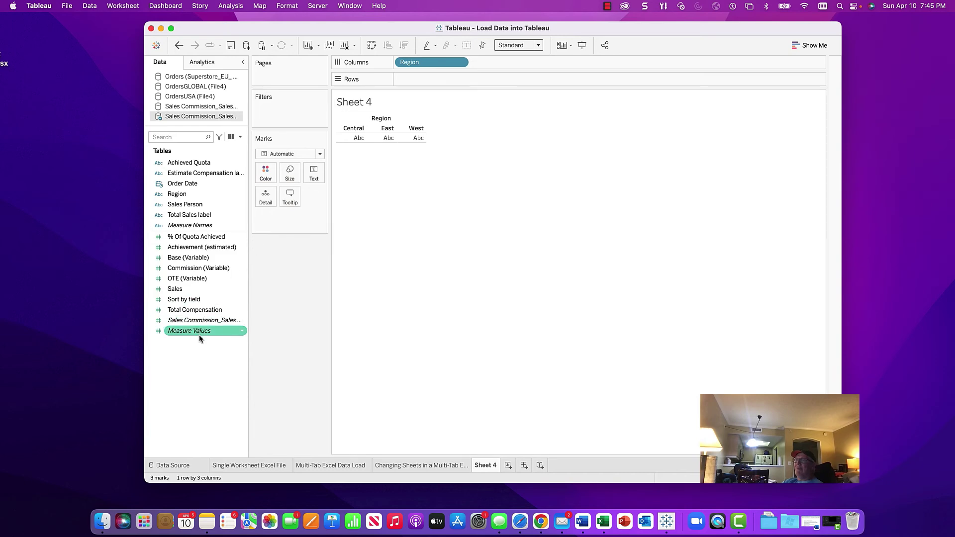
pyautogui.moveTo(191, 293); pyautogui.dragTo(435, 83)
pyautogui.click(806, 46)
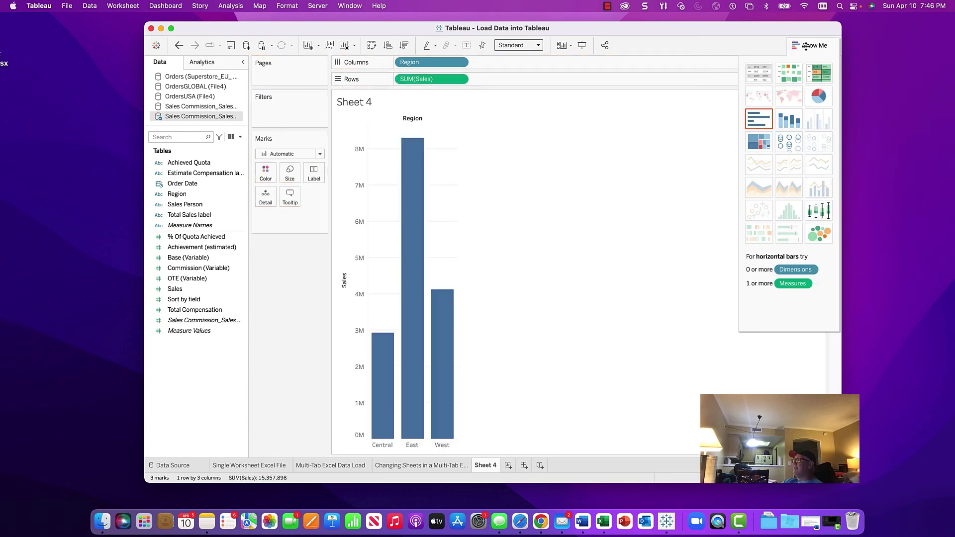
pyautogui.click(818, 234)
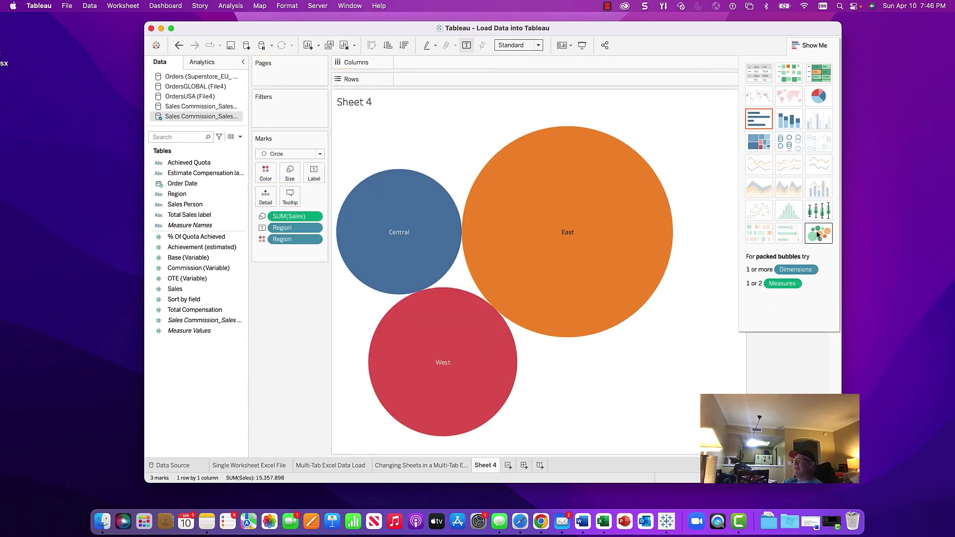
pyautogui.click(809, 45)
pyautogui.moveTo(633, 181)
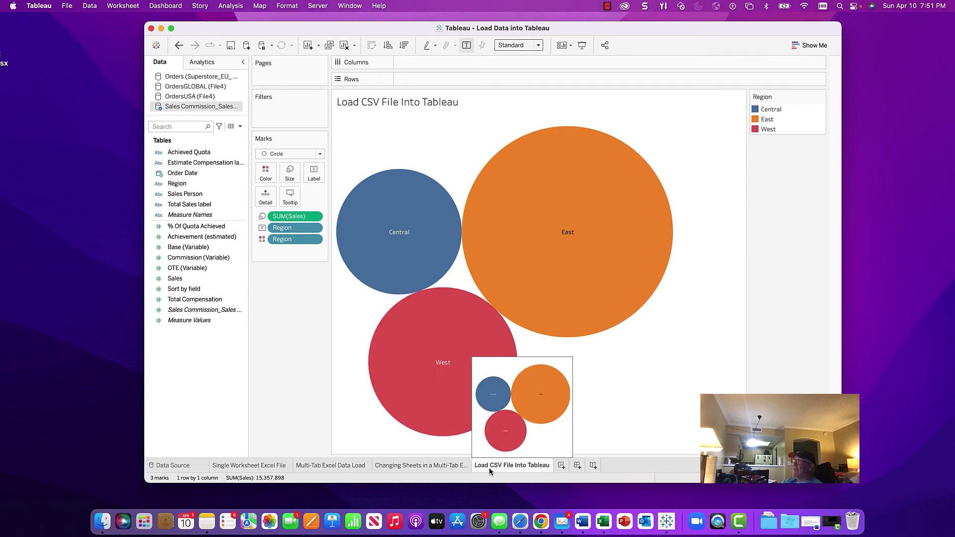
# Step: Create Sheet 5 and select OrdersUSA (File4) as its data source after comparing the other sources
pyautogui.click(561, 466)
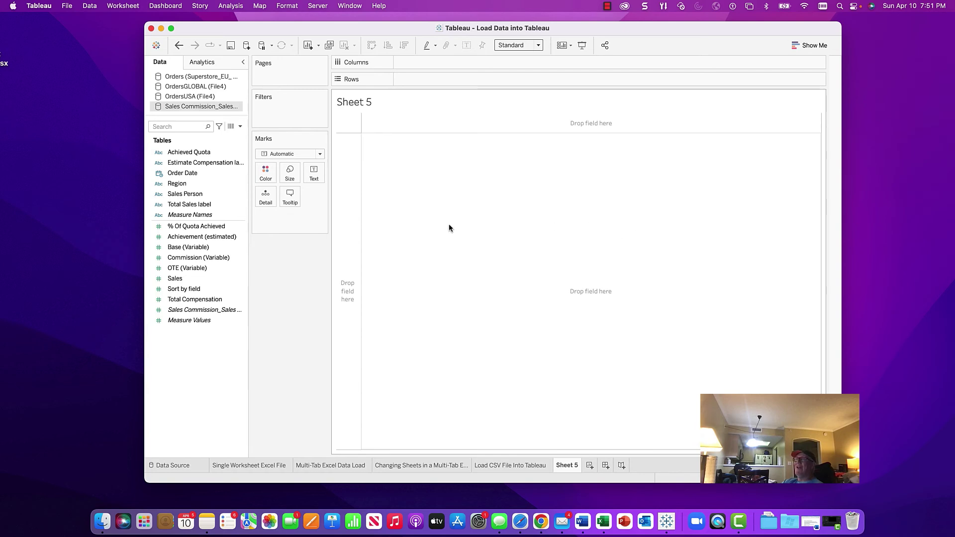
pyautogui.click(195, 99)
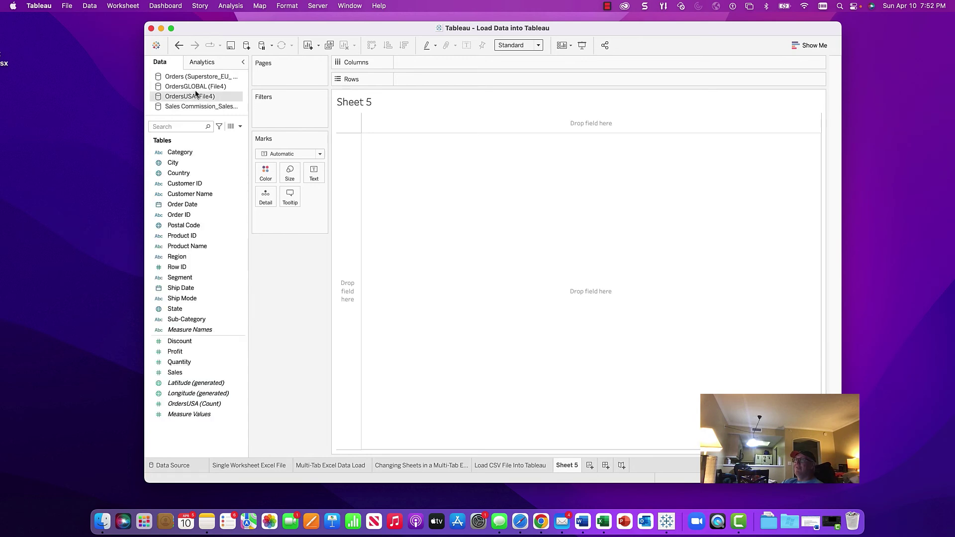
pyautogui.click(198, 88)
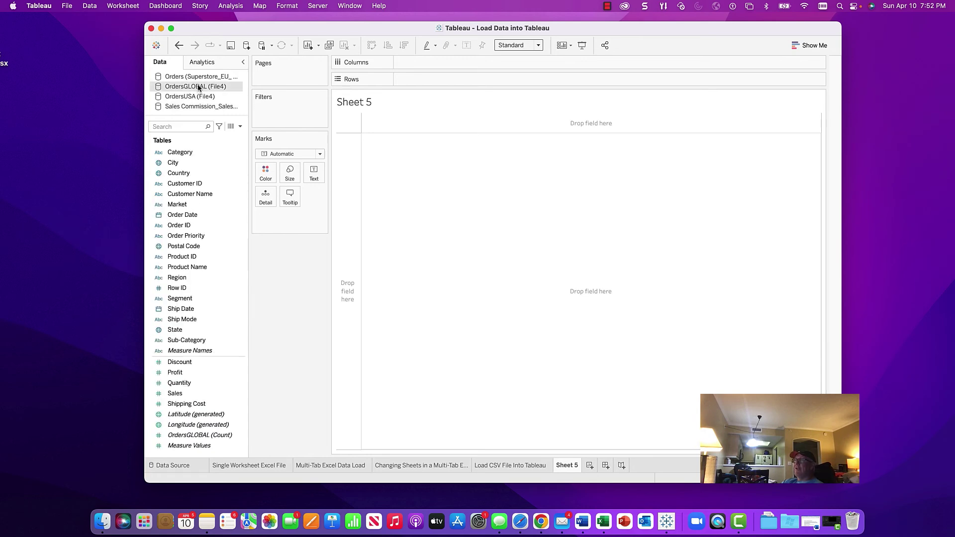
pyautogui.click(198, 78)
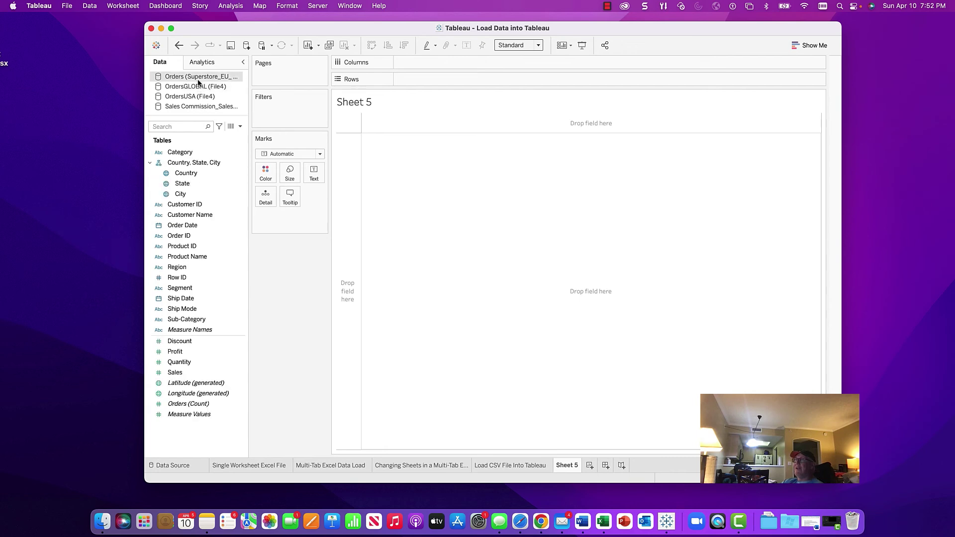
pyautogui.click(198, 97)
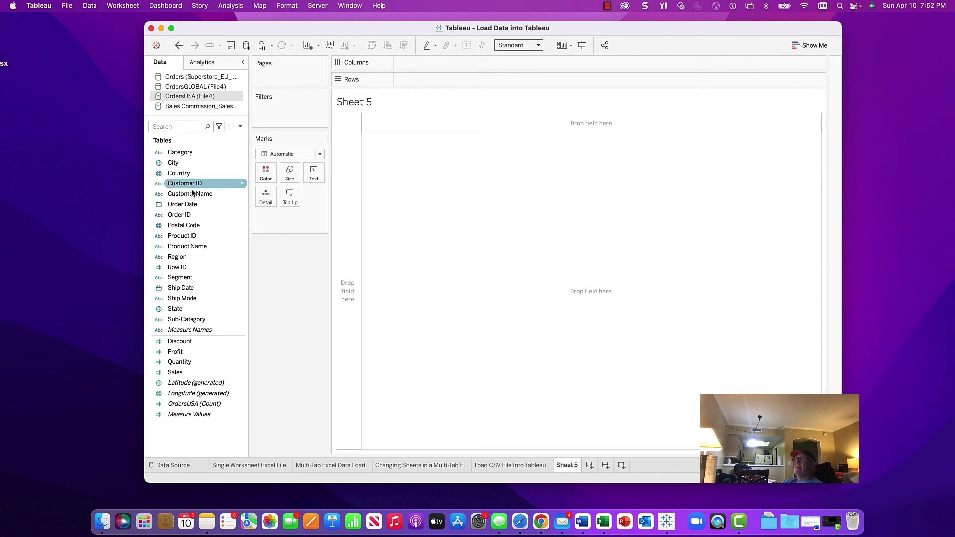
# Step: Put Customer Name on Columns and Profit on Rows, shown as packed bubbles
pyautogui.moveTo(193, 197); pyautogui.dragTo(439, 61)
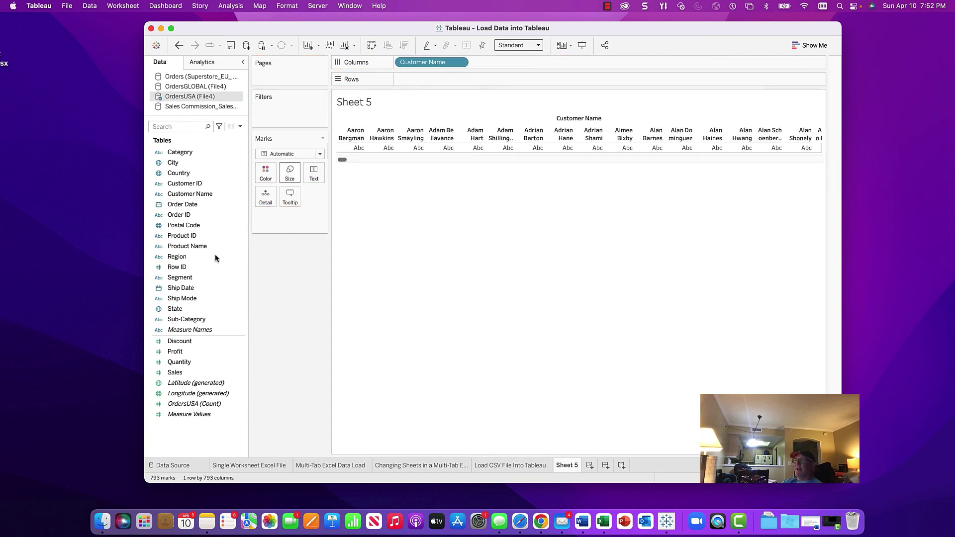
pyautogui.moveTo(185, 352); pyautogui.dragTo(425, 82)
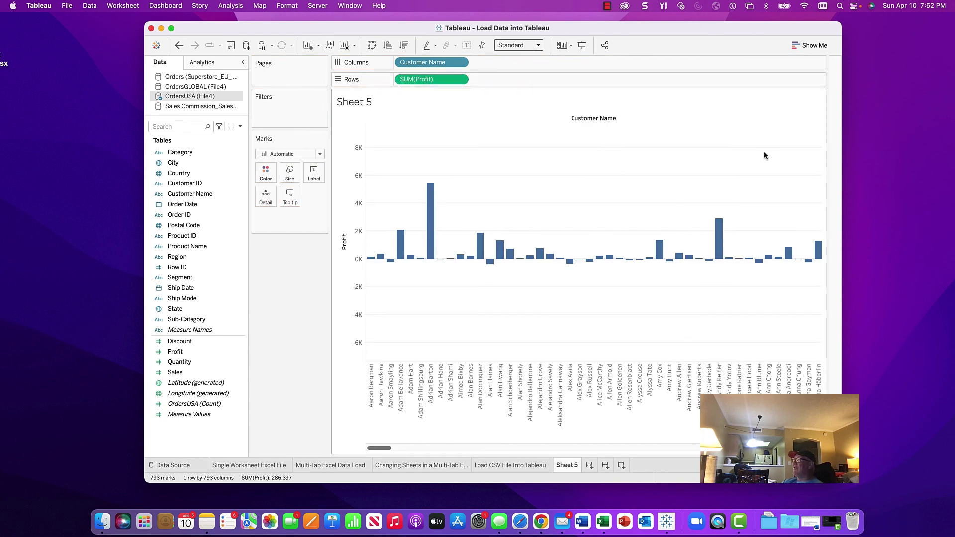
pyautogui.click(802, 46)
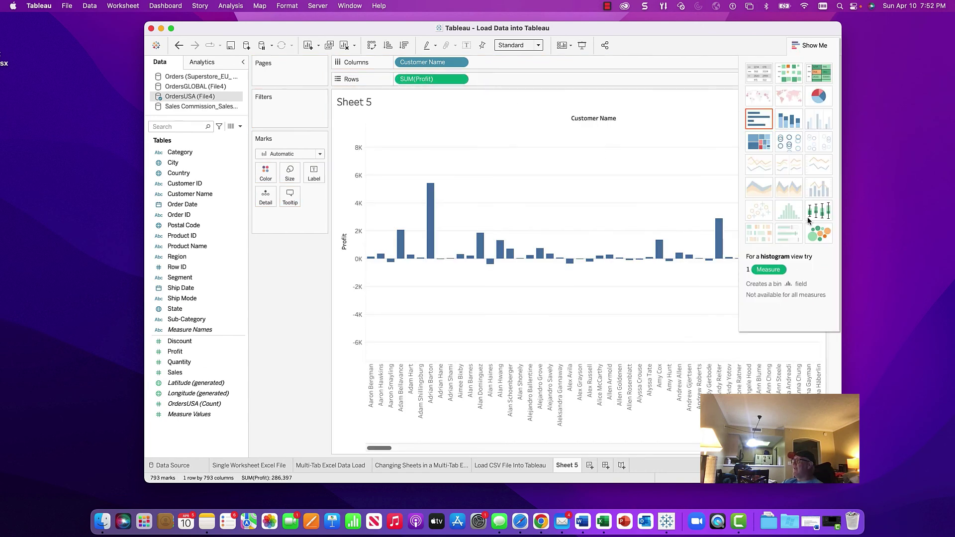
pyautogui.click(820, 237)
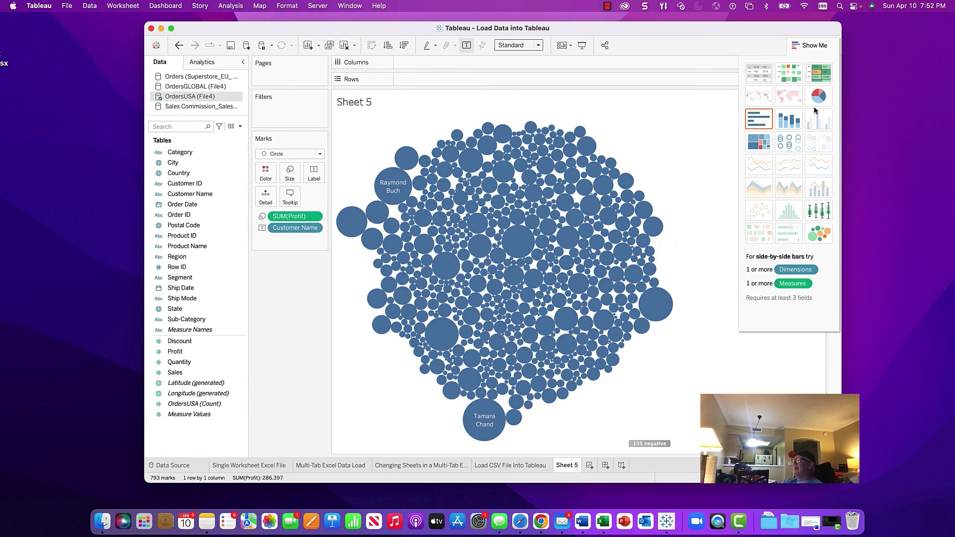
pyautogui.click(808, 48)
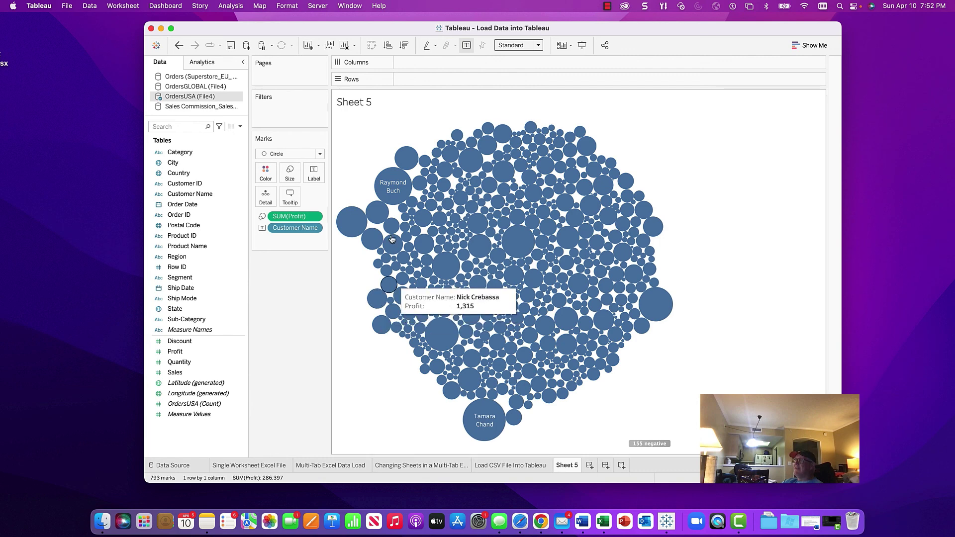
# Step: Colour the bubbles by Customer Name and drop Profit onto the Marks card
pyautogui.click(200, 247)
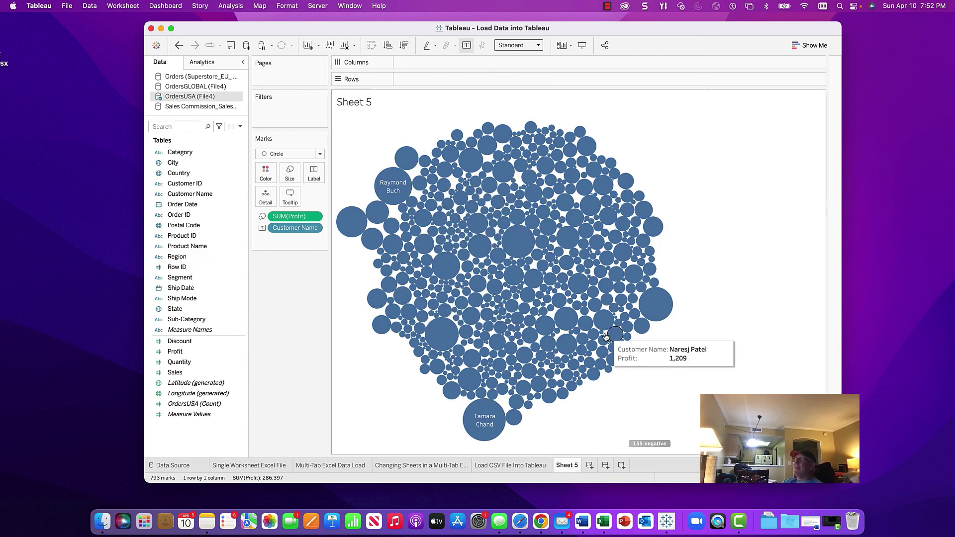
pyautogui.click(183, 195)
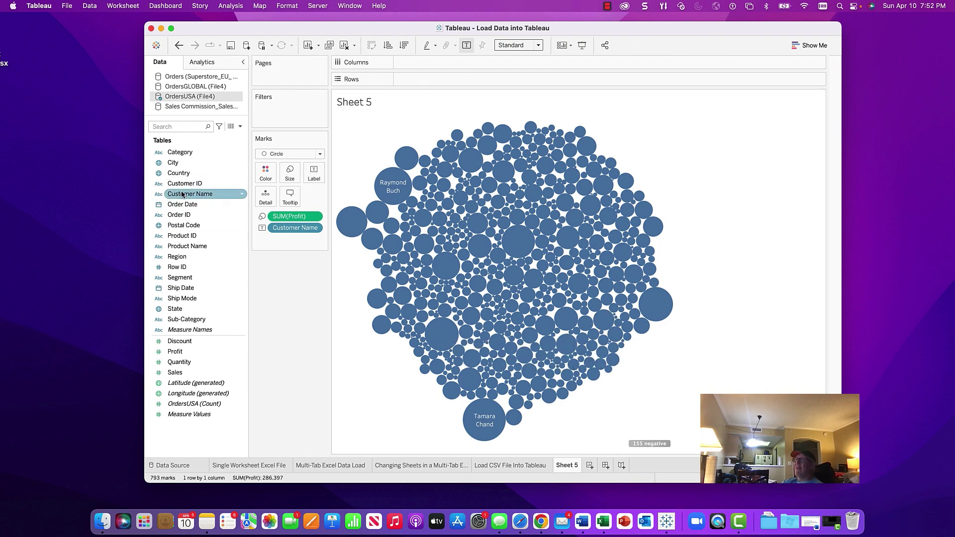
pyautogui.moveTo(182, 195); pyautogui.dragTo(260, 171)
pyautogui.click(175, 352)
pyautogui.moveTo(175, 351); pyautogui.dragTo(285, 175)
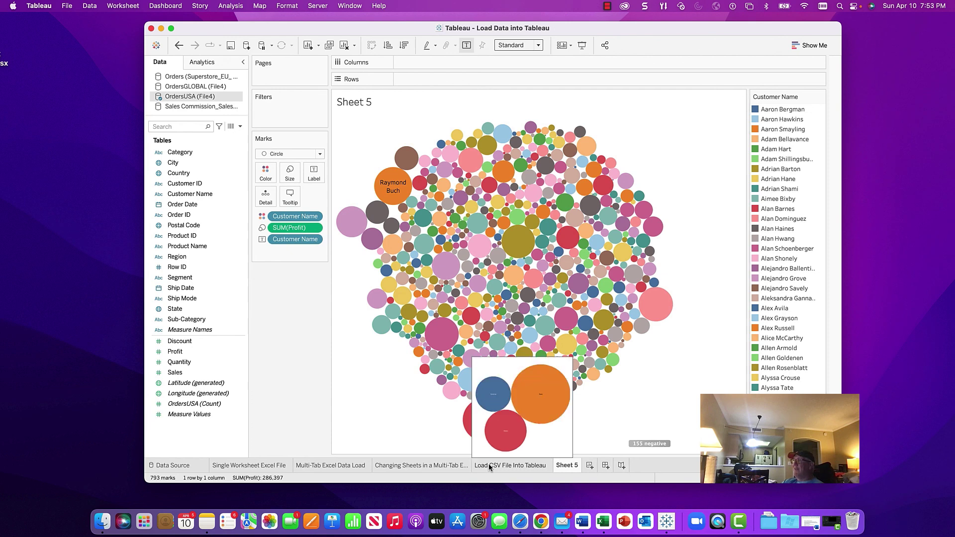
pyautogui.moveTo(564, 463)
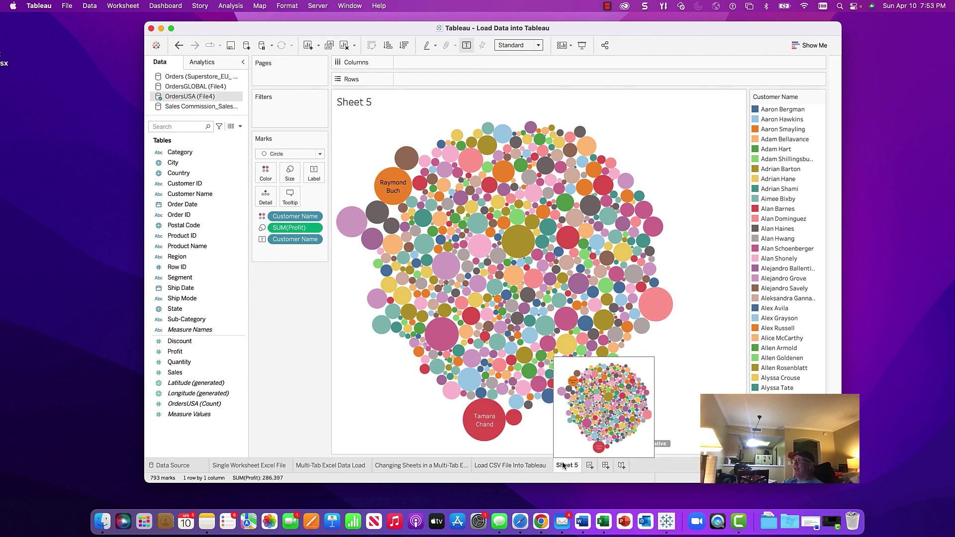